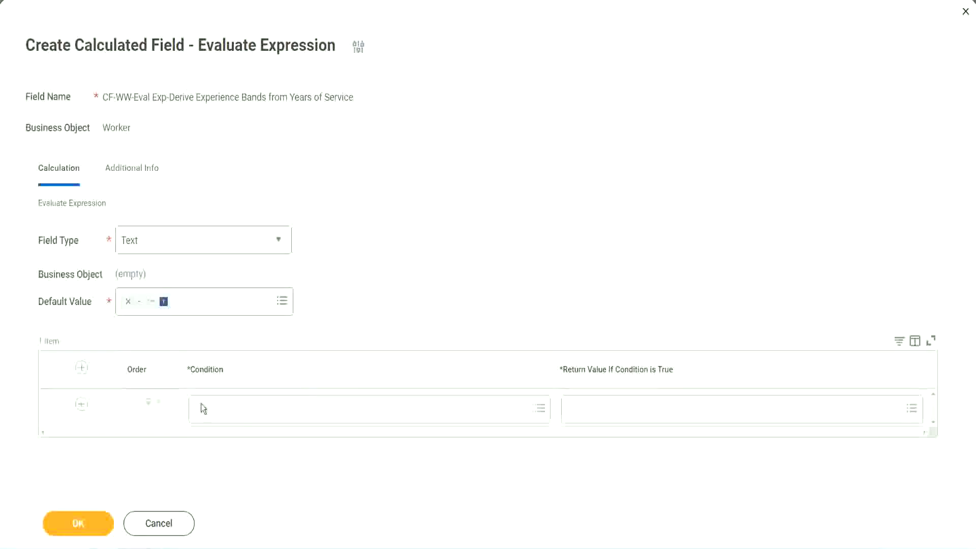
- Copy the field name CF-WW-TF-Length of Service between 0 and 7 years from line 13 of the notes
click(230, 410)
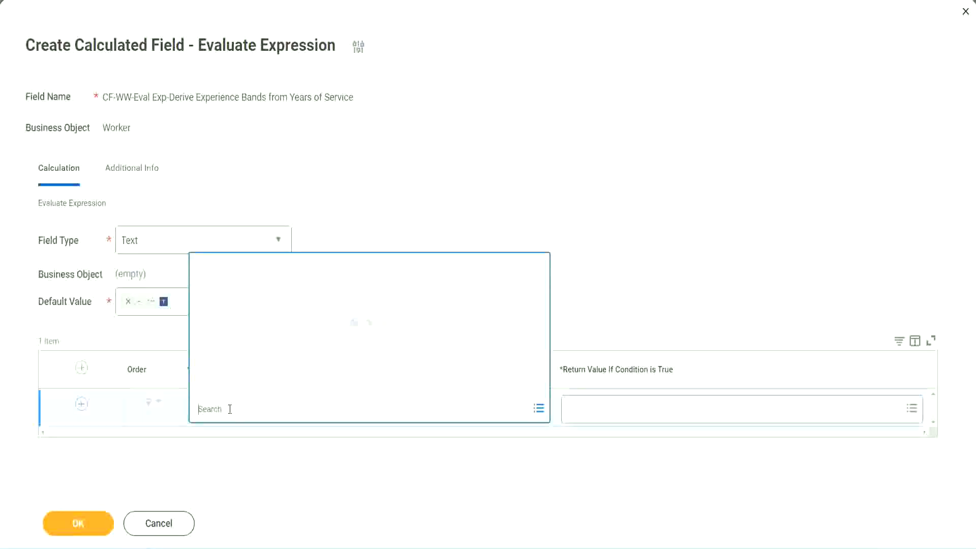
click(374, 227)
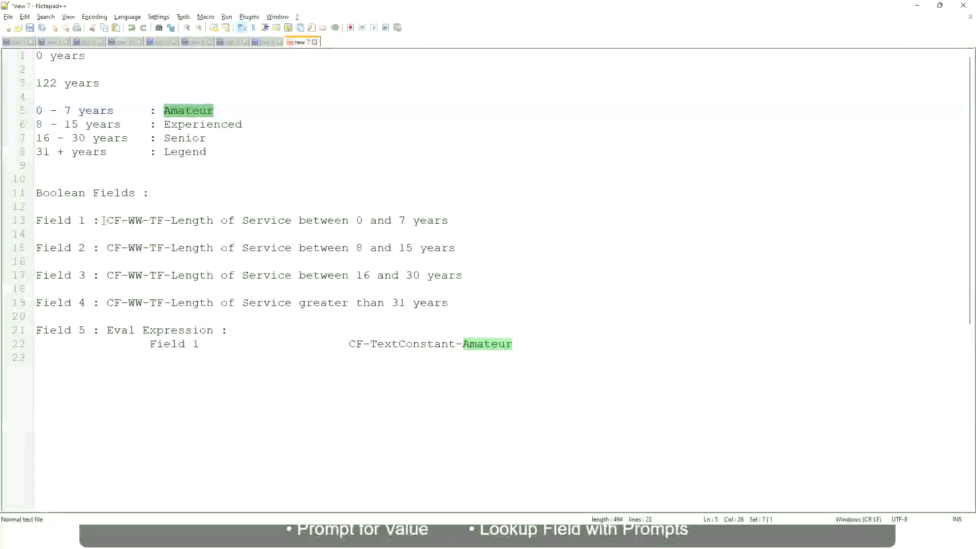
double_click(113, 221)
drag(107, 220, 449, 224)
key(ctrl+c)
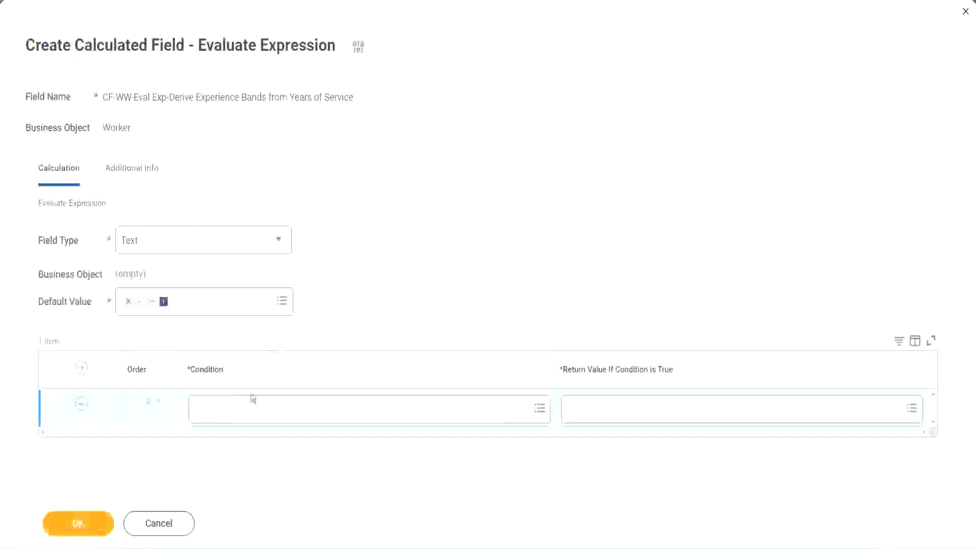
- Paste and select CF-WW-TF-Length of Service between 0 and 7 years as the first row's condition
click(248, 410)
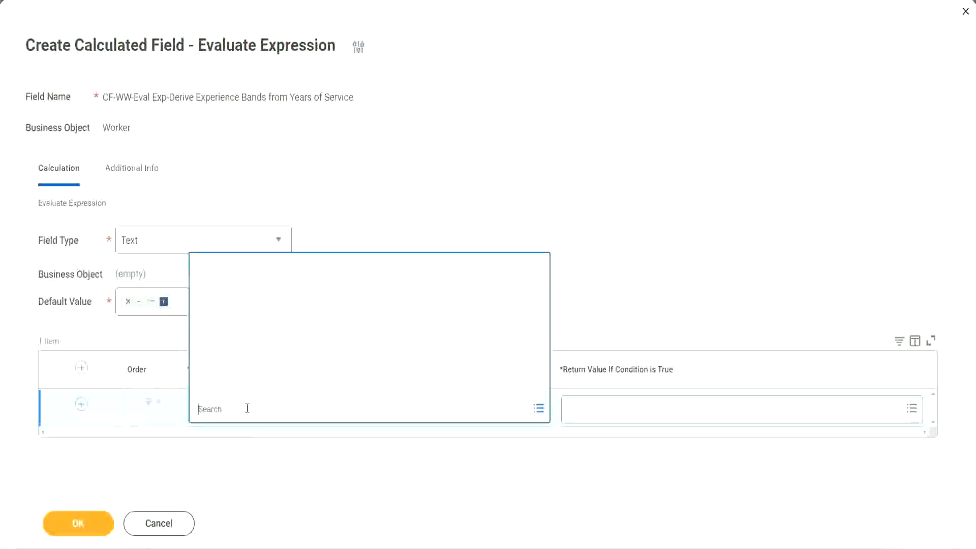
key(ctrl+v)
key(Return)
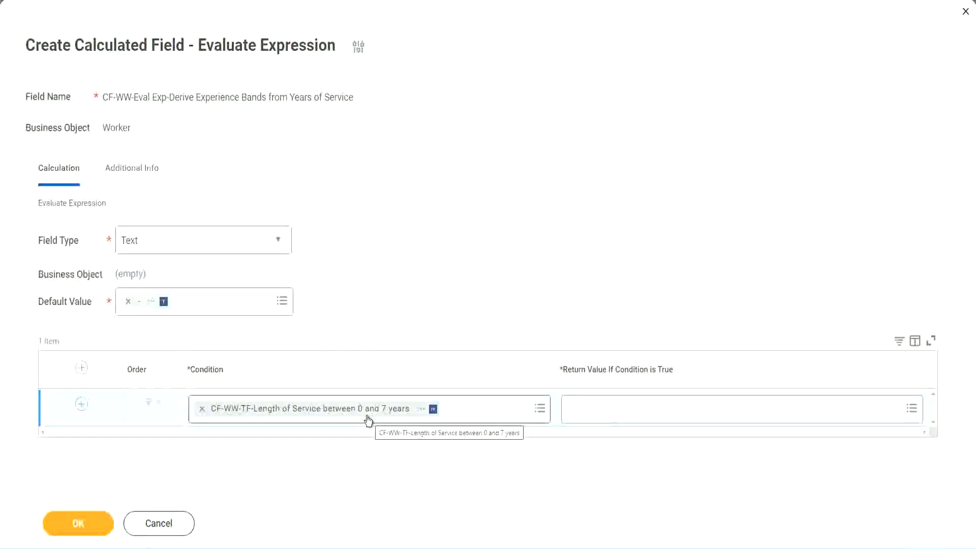
click(634, 412)
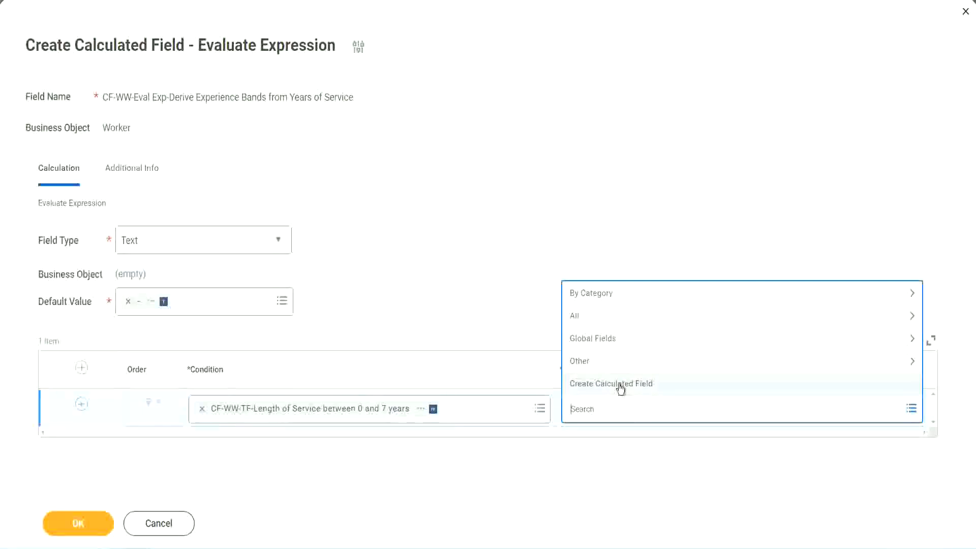
- Try a misspelled 'Amaterue' search for the first row's return value, then abandon it
click(566, 253)
click(587, 414)
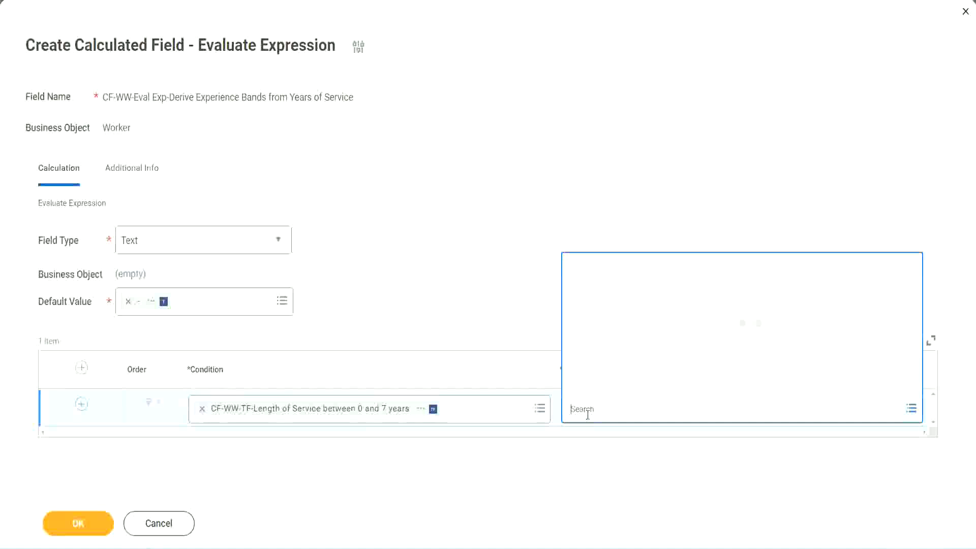
text(Amaterue)
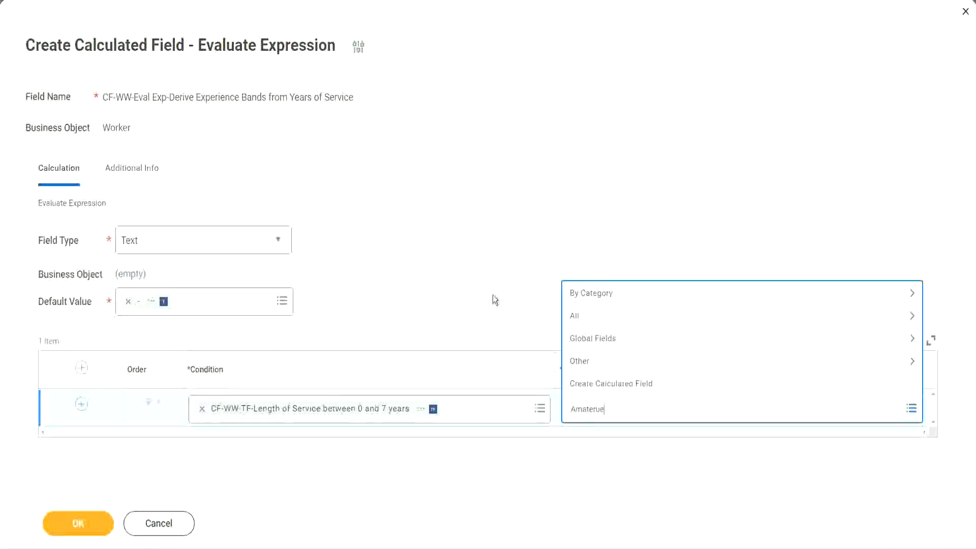
click(493, 295)
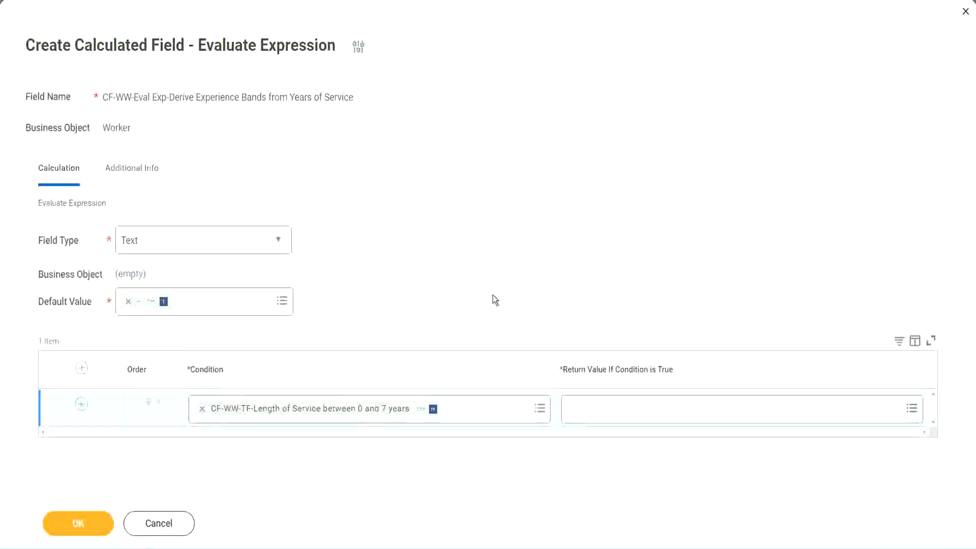
click(616, 417)
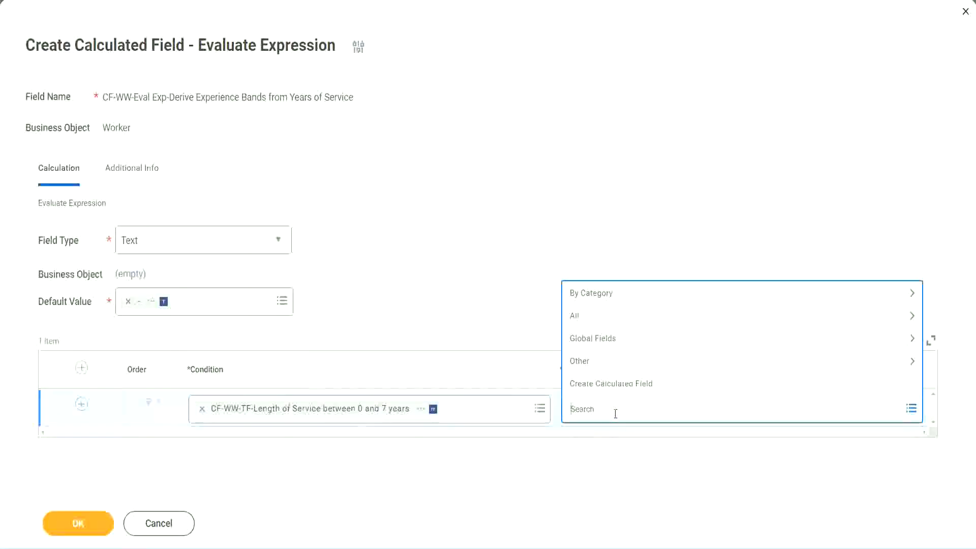
click(492, 295)
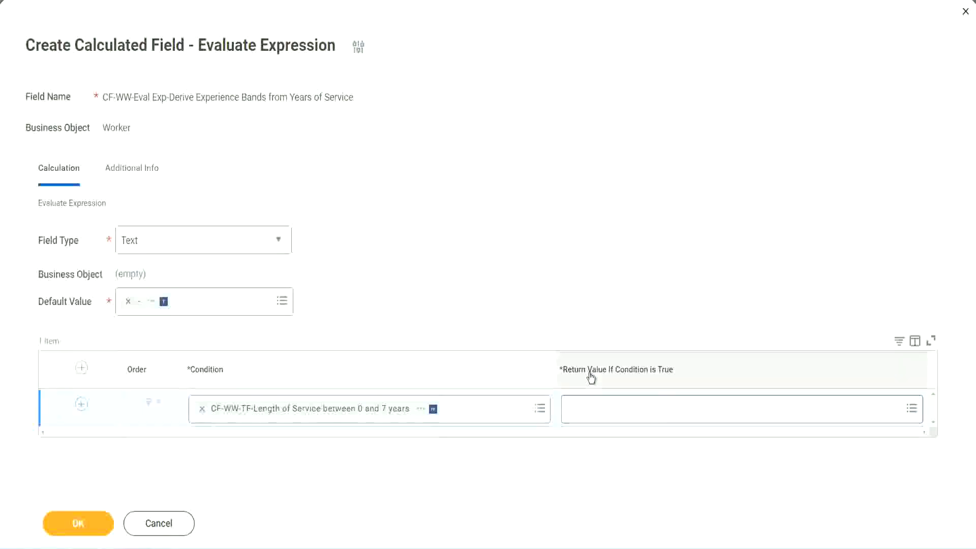
click(632, 412)
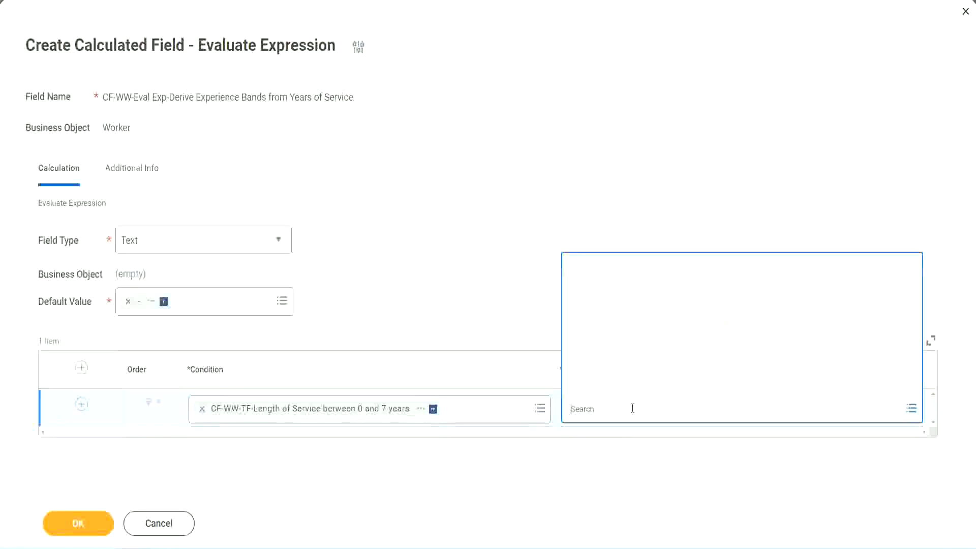
- Create a new calculated field for the return value named CF-WW-TC-Amateur
click(626, 388)
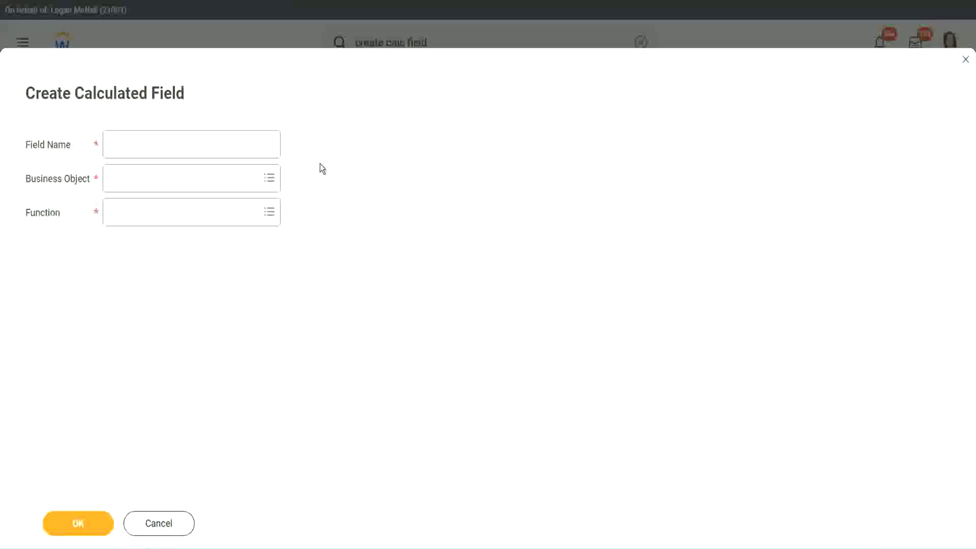
click(118, 145)
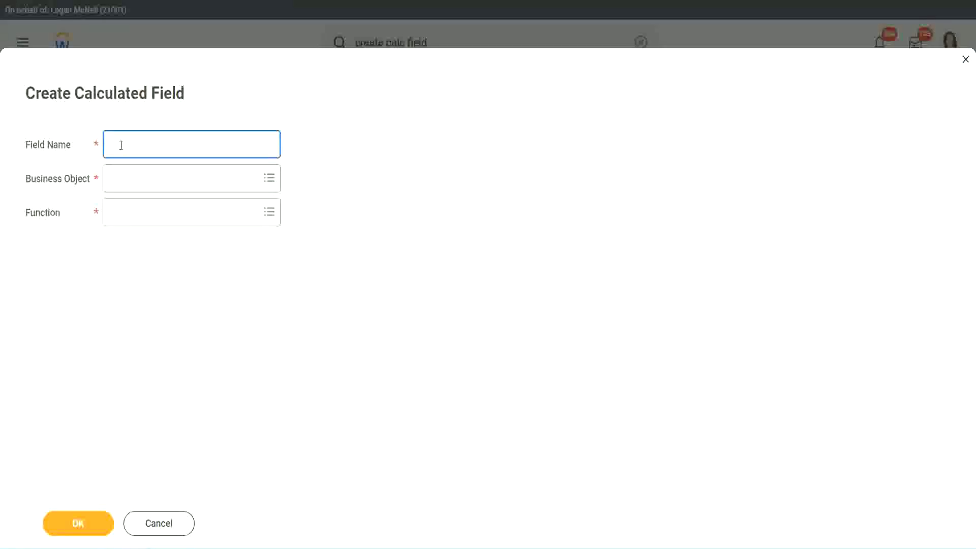
text(CFTC-Amateur)
click(121, 144)
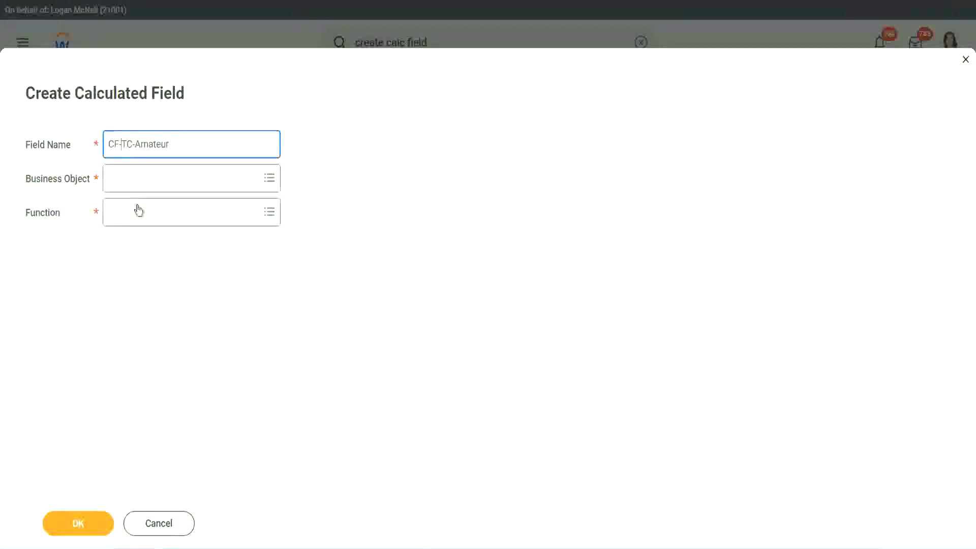
text(WW)
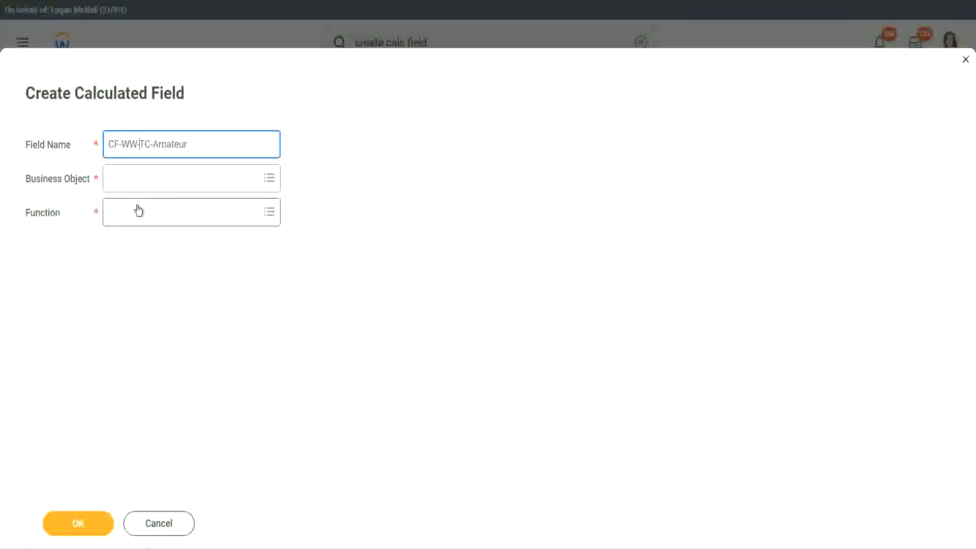
text(-)
click(137, 179)
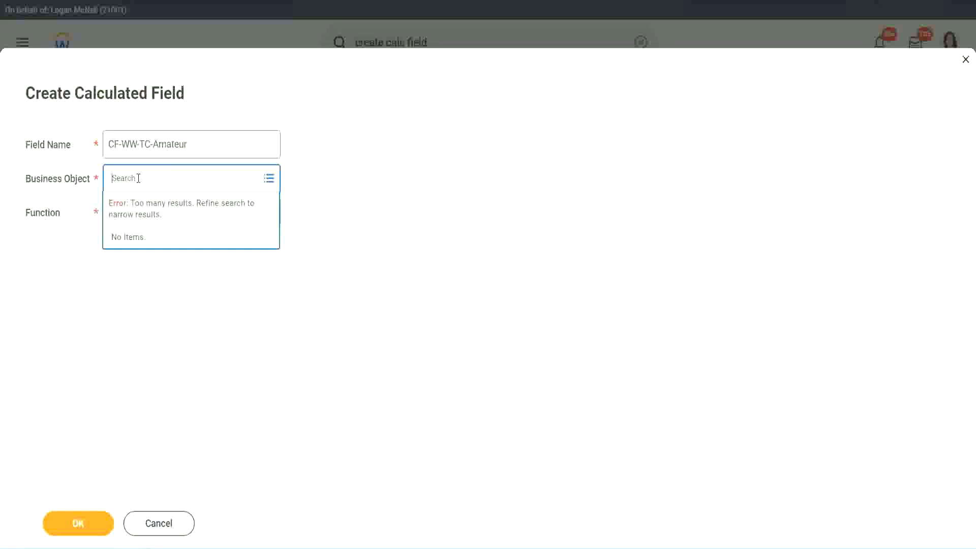
- Set the new field's business object to Global
text(worker)
key(BackSpace)
key(BackSpace)
key(BackSpace)
key(BackSpace)
key(BackSpace)
key(BackSpace)
text(global)
key(Return)
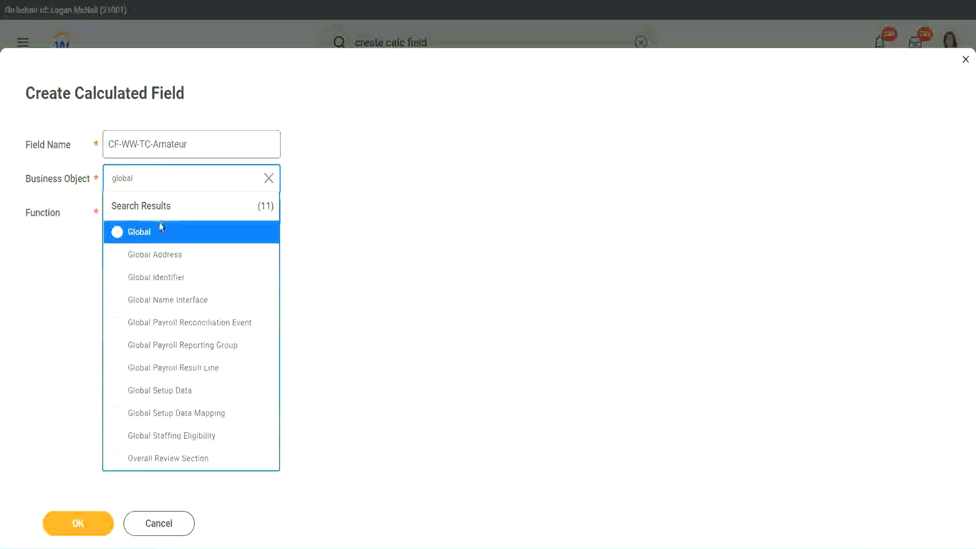
click(152, 239)
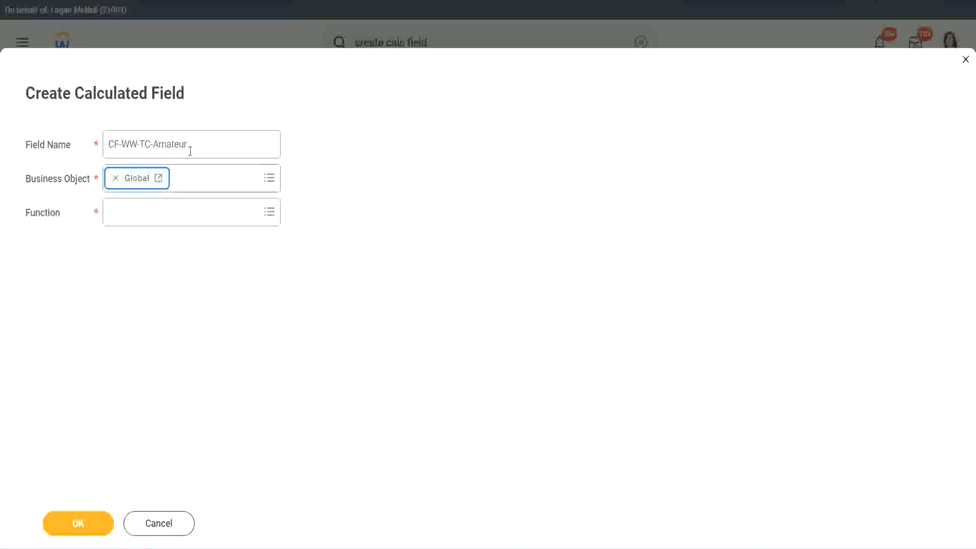
- Copy the word Amateur from the name and set the function to Text Constant
triple_click(252, 138)
click(211, 146)
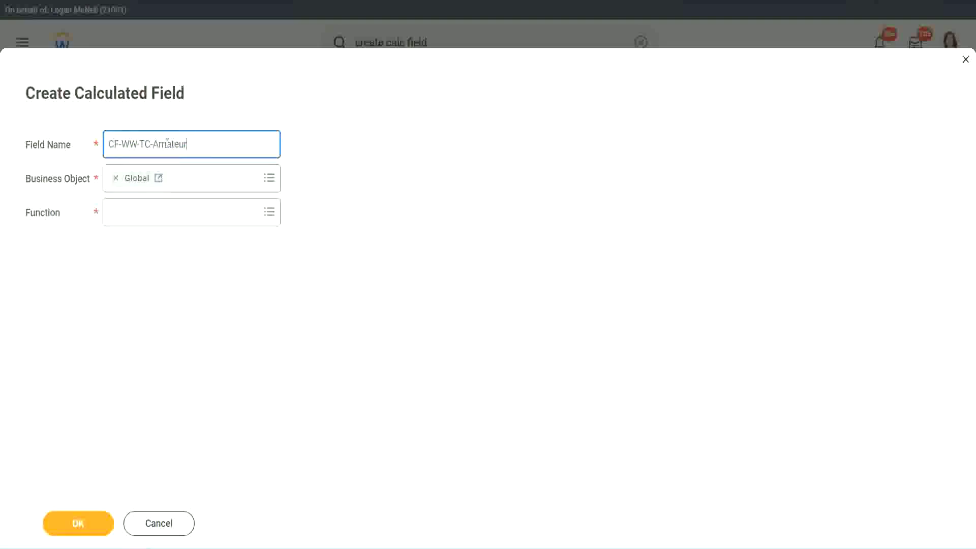
double_click(192, 144)
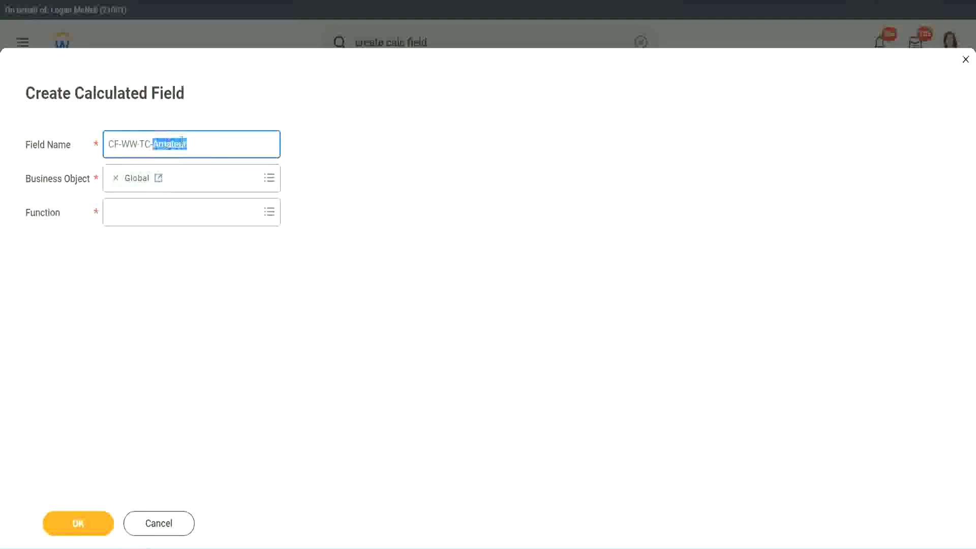
click(202, 143)
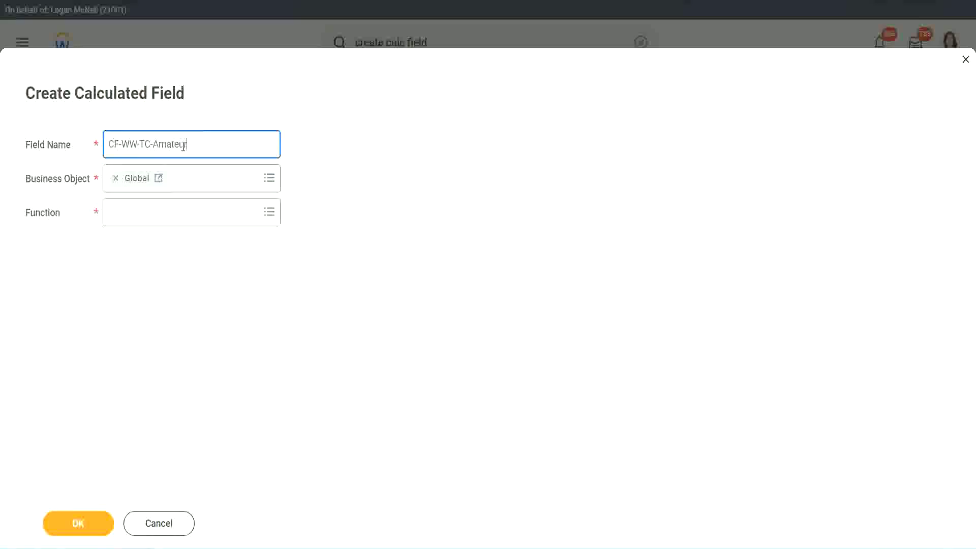
double_click(182, 146)
key(ctrl+c)
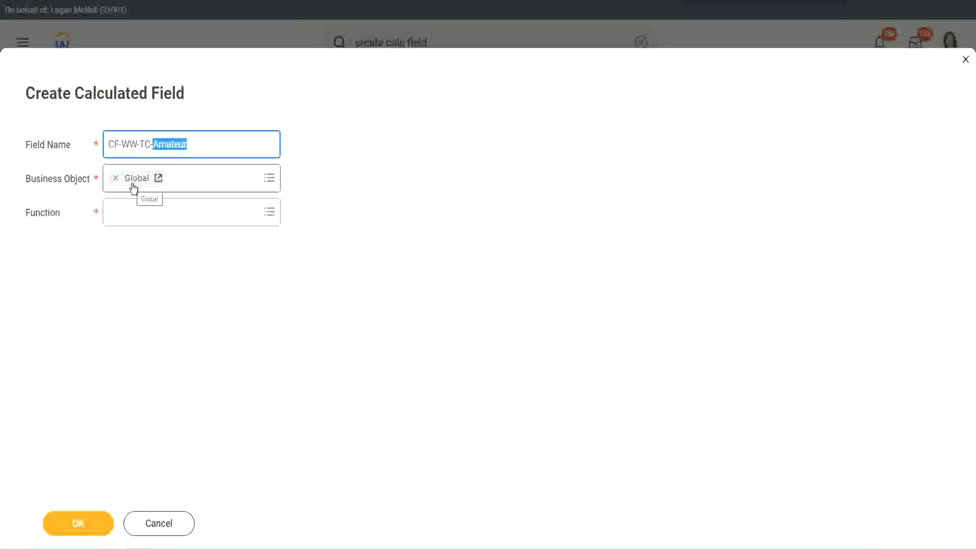
click(135, 212)
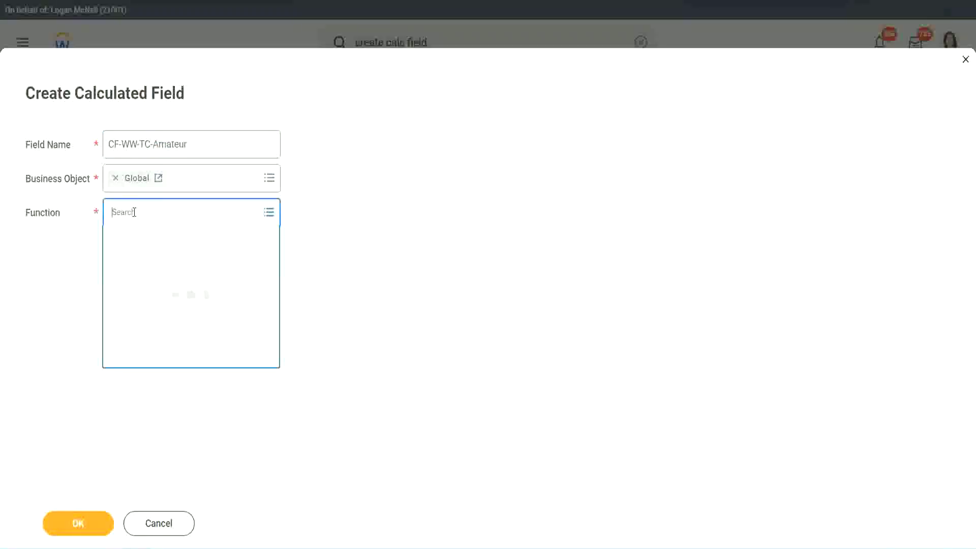
text(text cons)
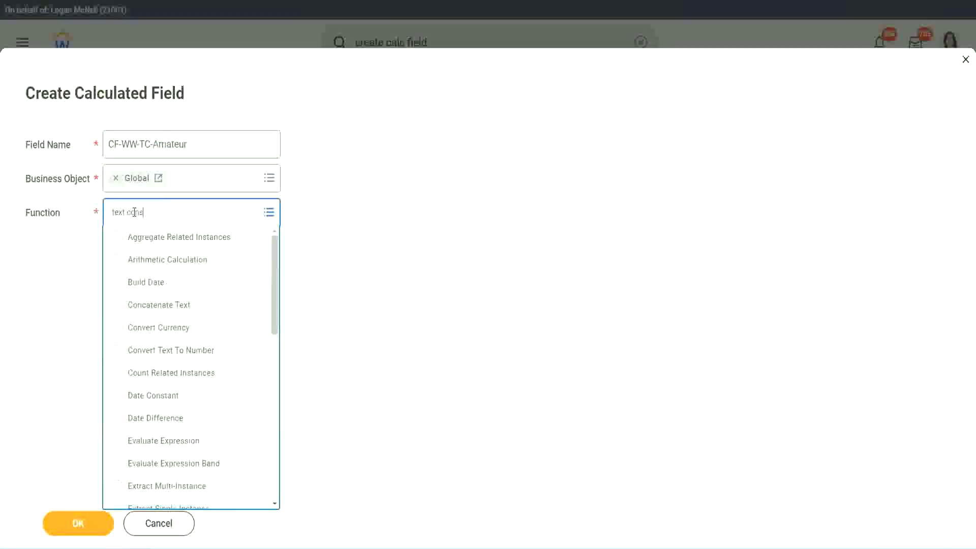
text(t)
key(Return)
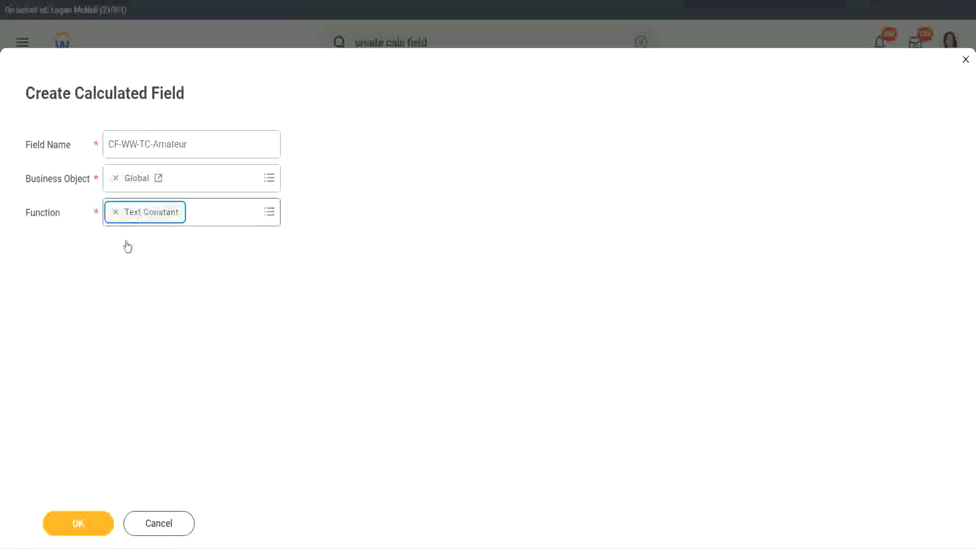
click(81, 530)
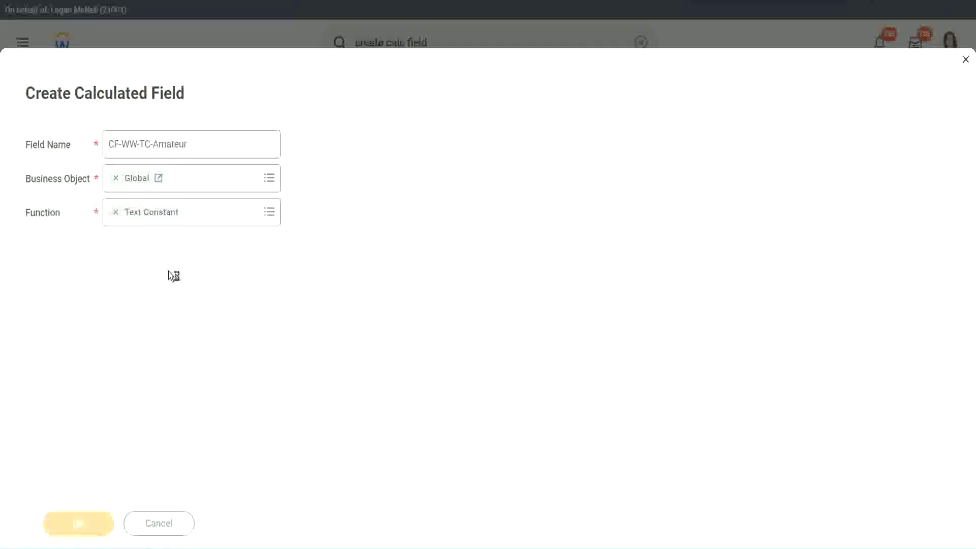
- Paste Amateur as the text constant value and save the field
click(142, 283)
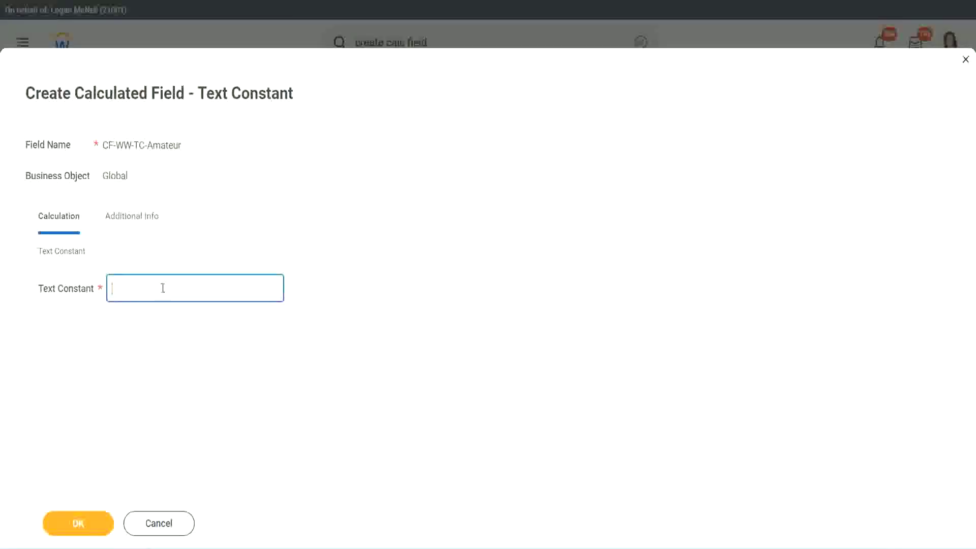
key(ctrl+v)
click(77, 525)
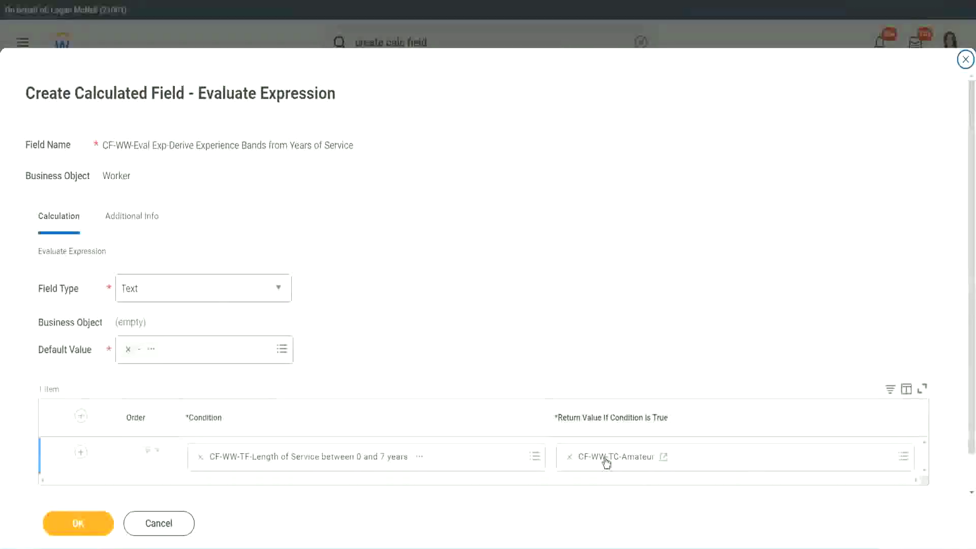
- Copy the CF-WW-TC-Amateur field name and add more condition rows to the grid
right_click(606, 462)
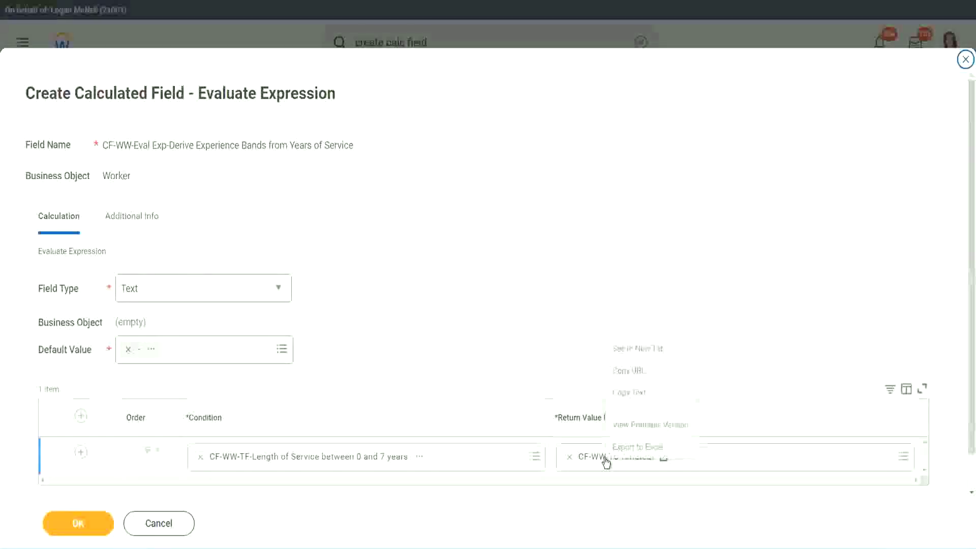
click(636, 394)
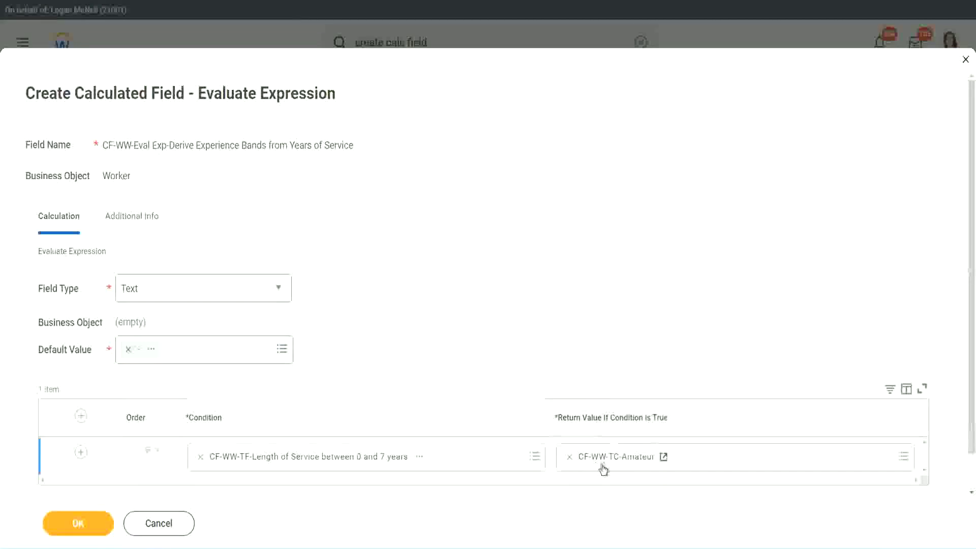
click(71, 457)
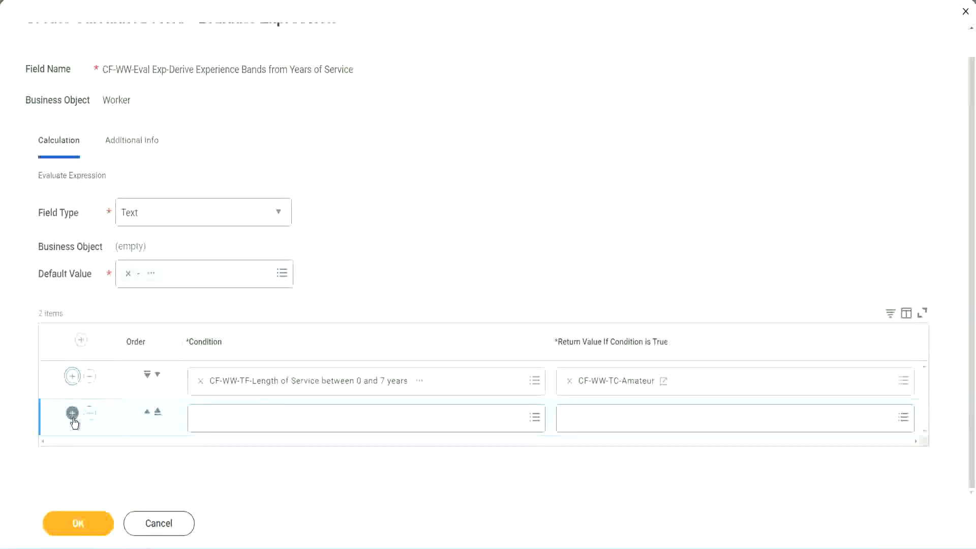
click(72, 413)
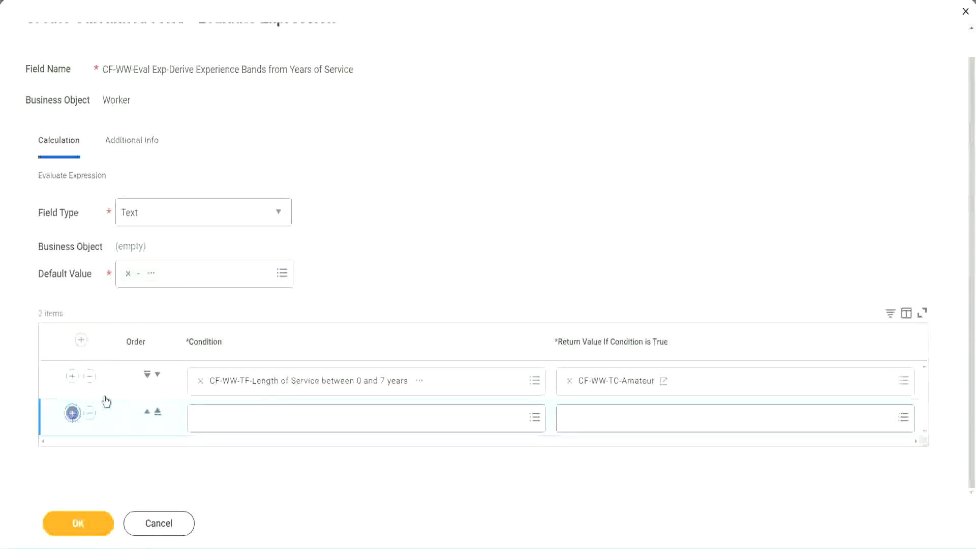
click(72, 413)
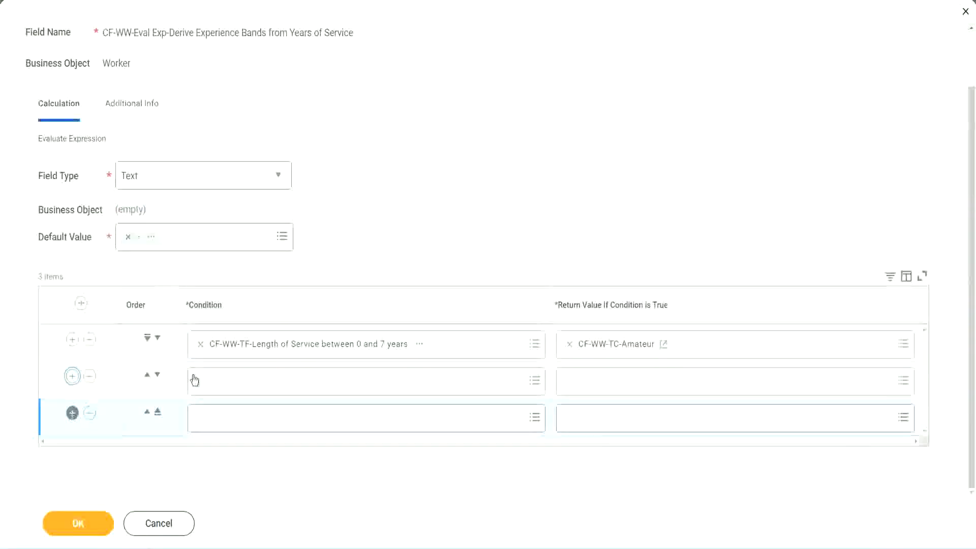
- Set rows 2–4 conditions to the 8–15, 16–30 and over 31 years length-of-service fields
click(240, 384)
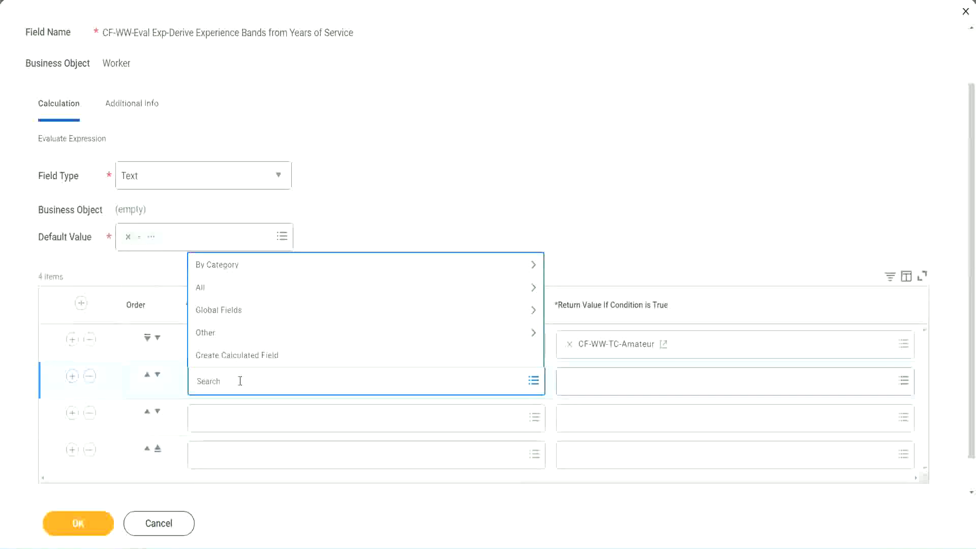
text(cf-ww-tf)
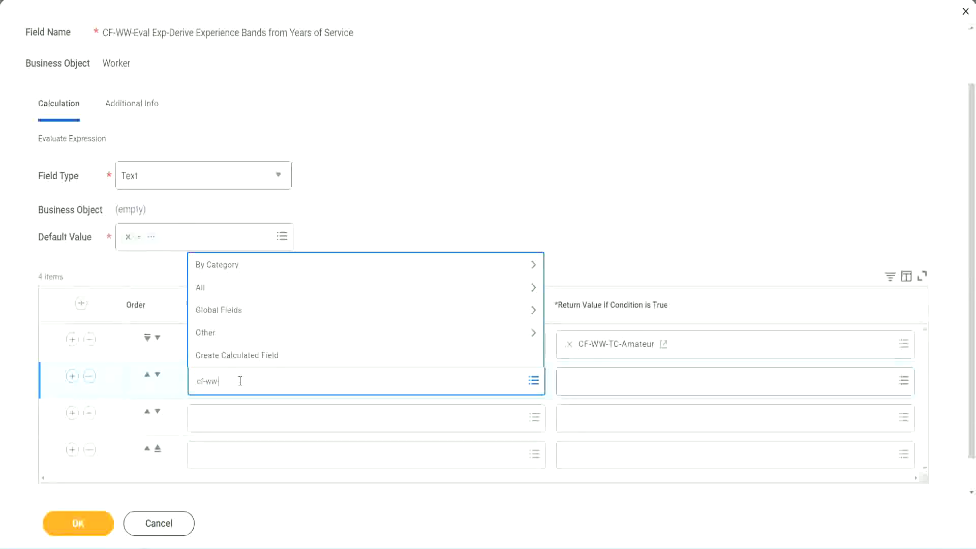
key(Return)
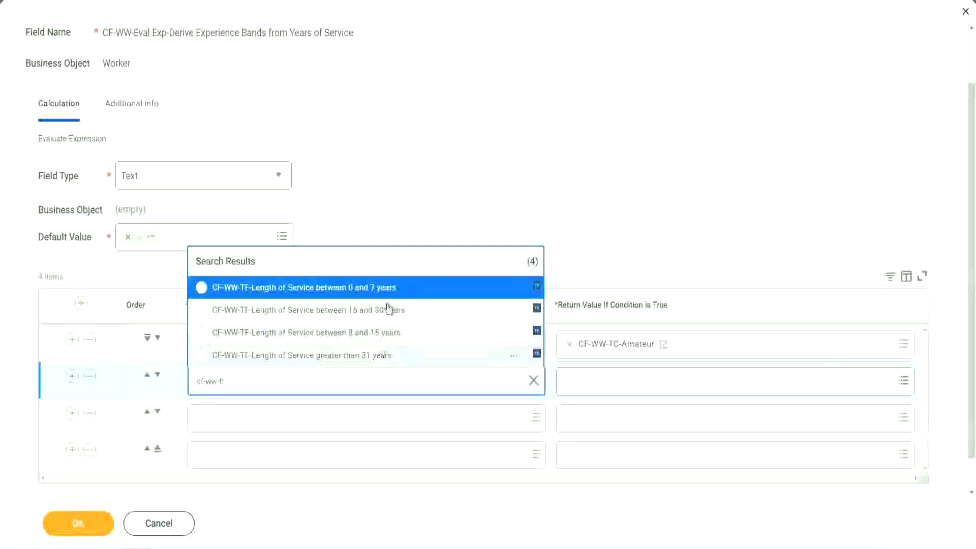
click(377, 333)
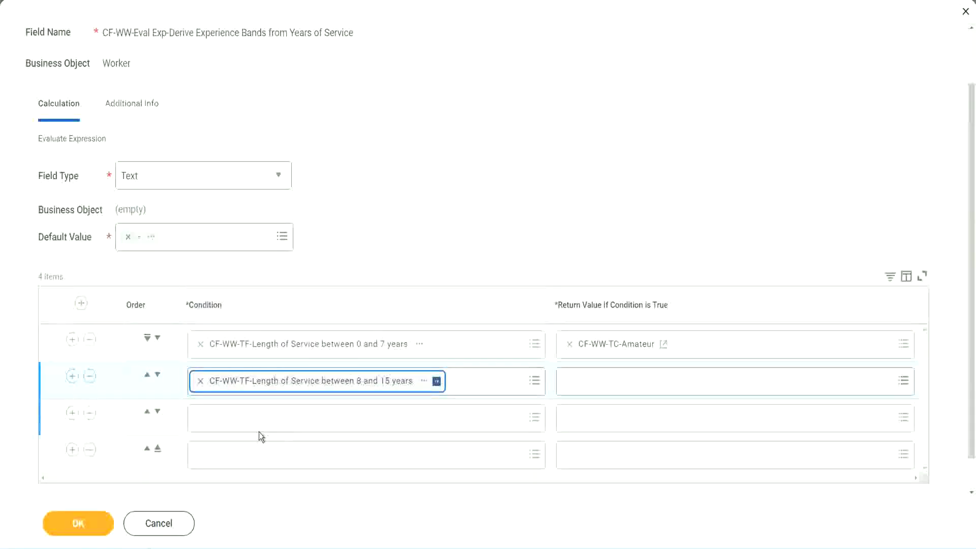
click(246, 416)
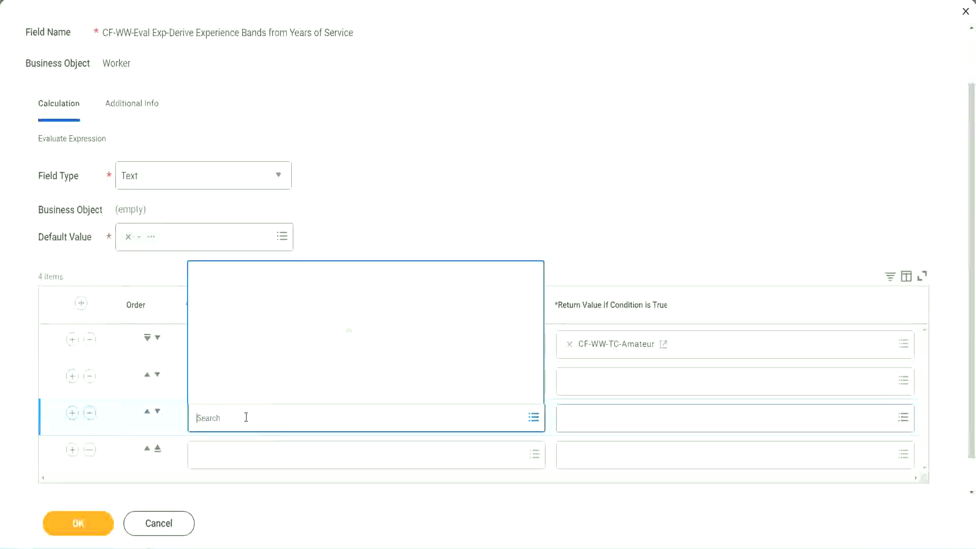
text(cf-ww)
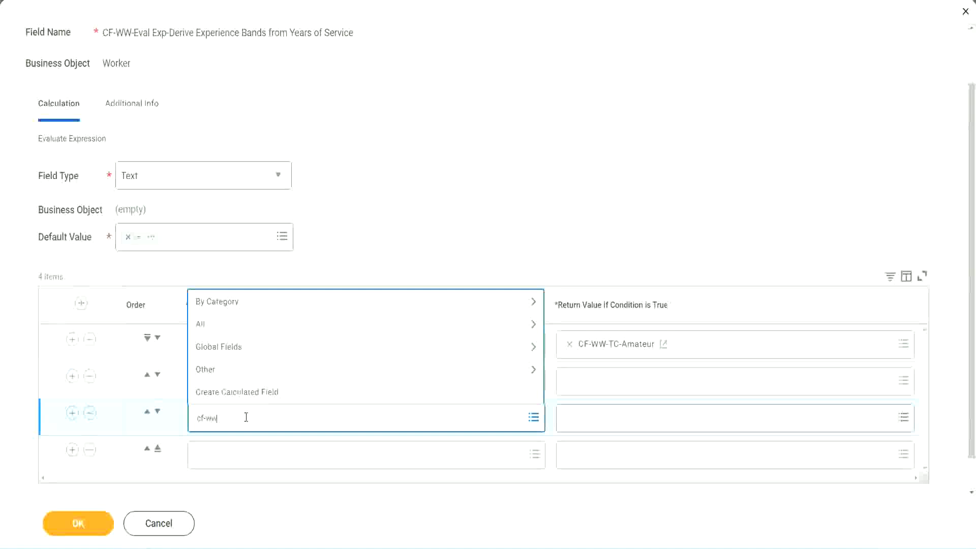
text(-tf)
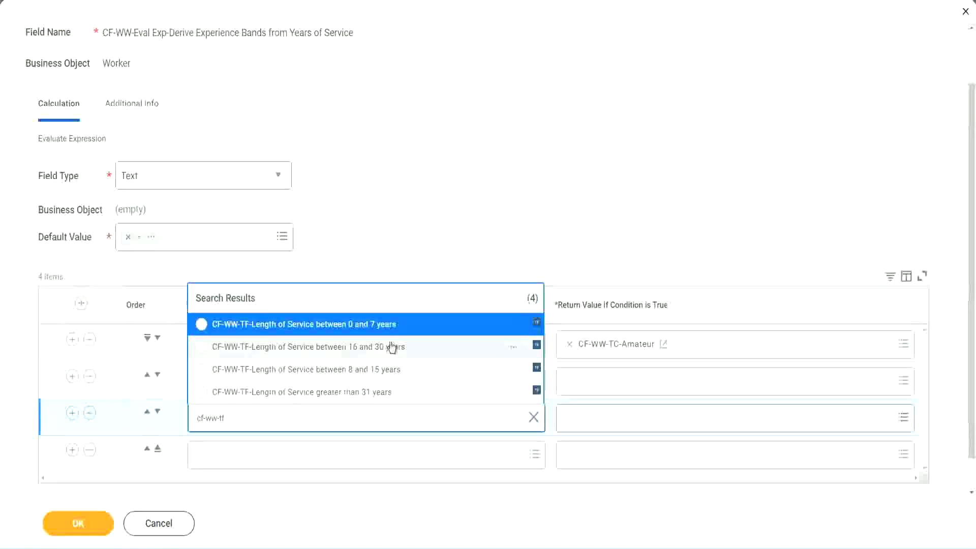
click(392, 347)
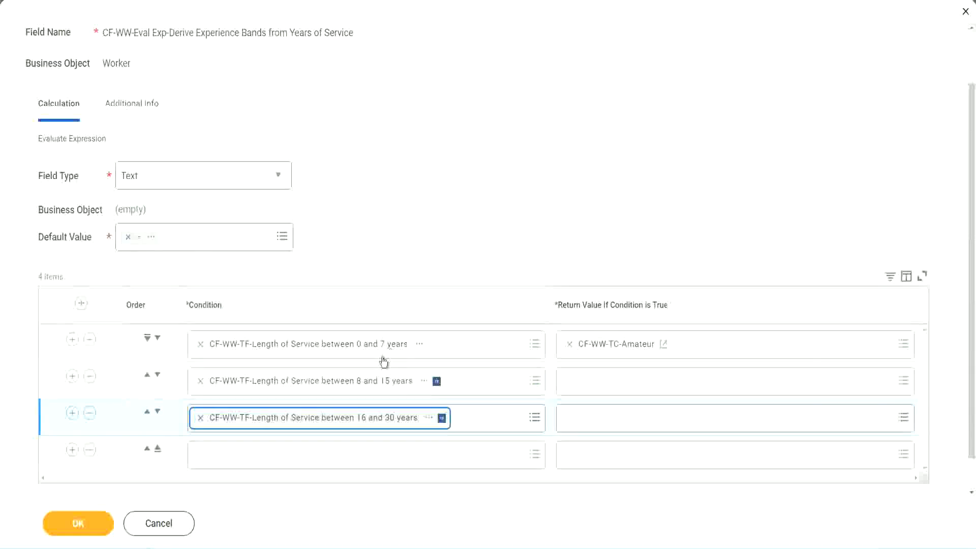
click(228, 458)
text(c)
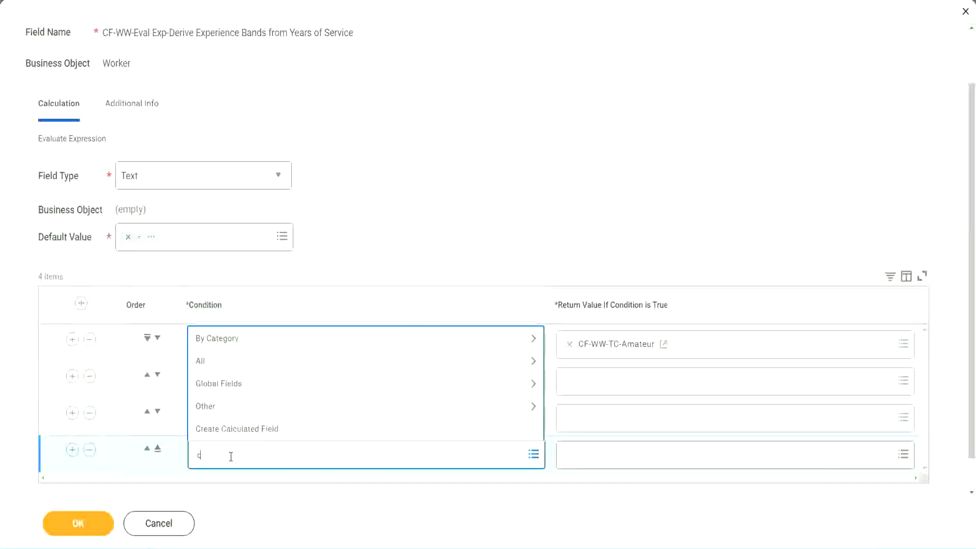
text(f-ww)
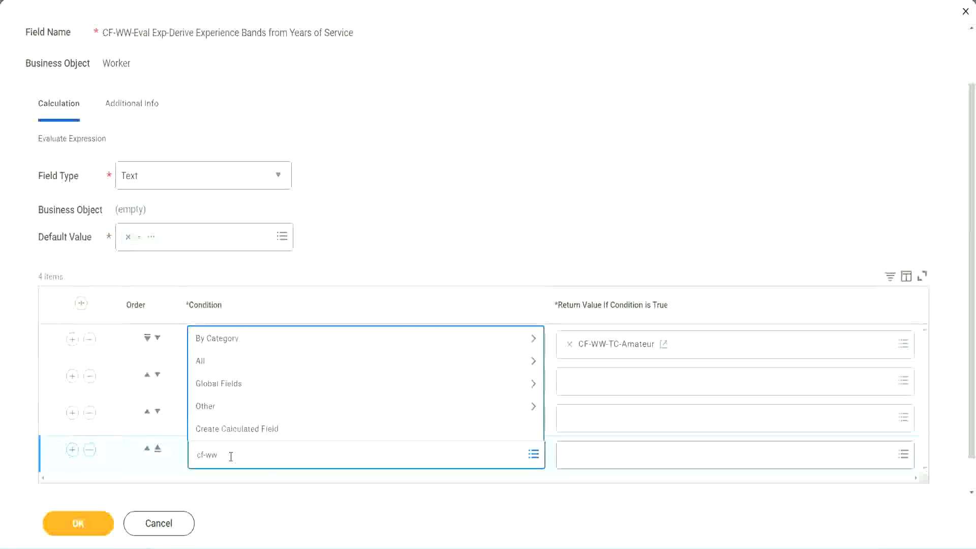
text( tf 31)
key(Return)
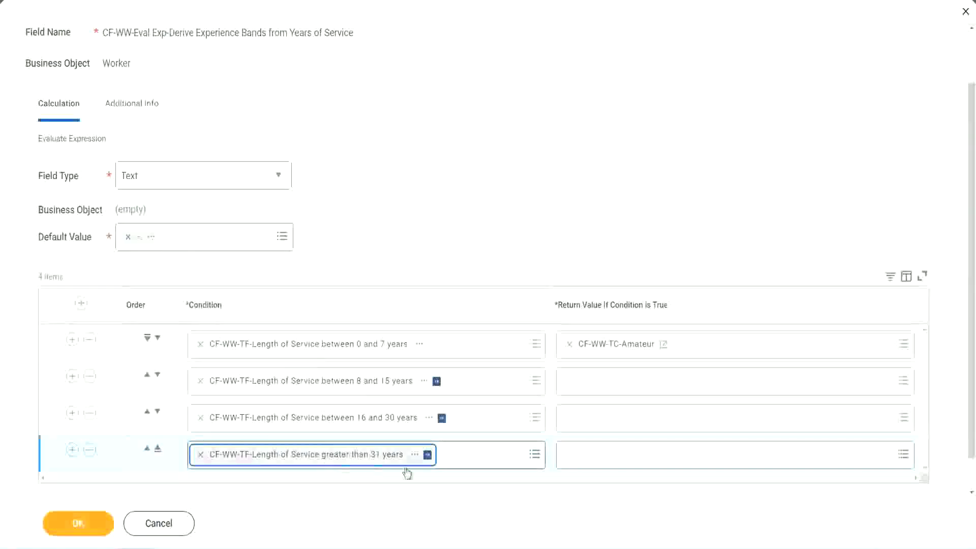
click(440, 215)
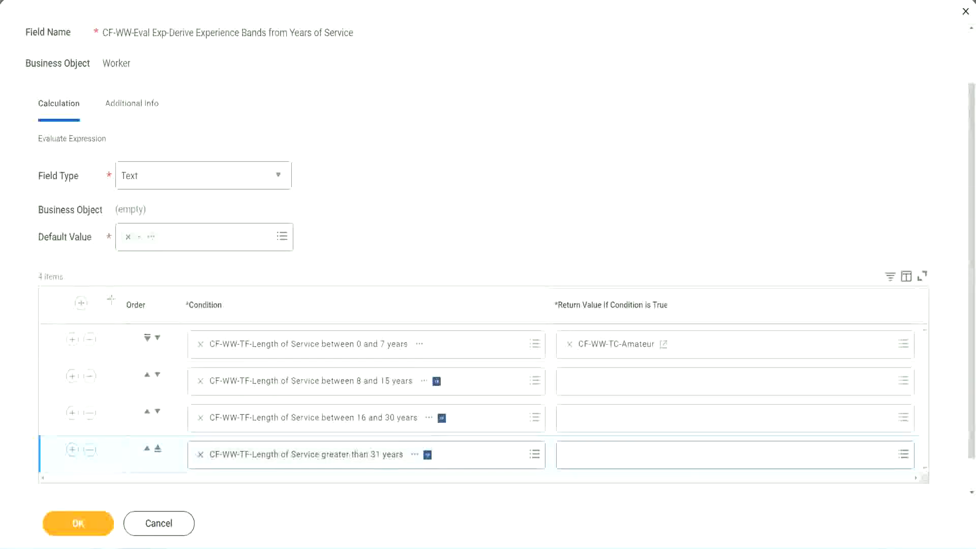
drag(109, 299, 108, 400)
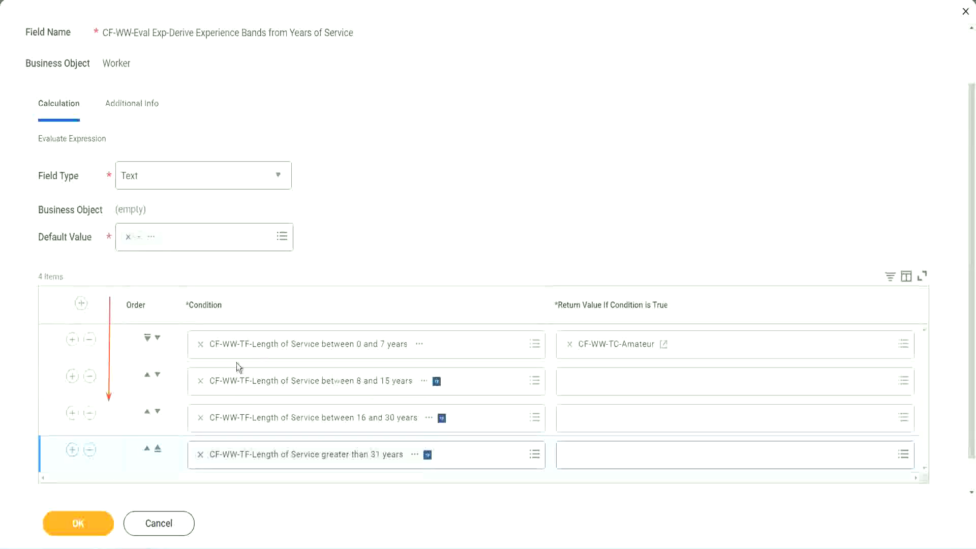
click(148, 377)
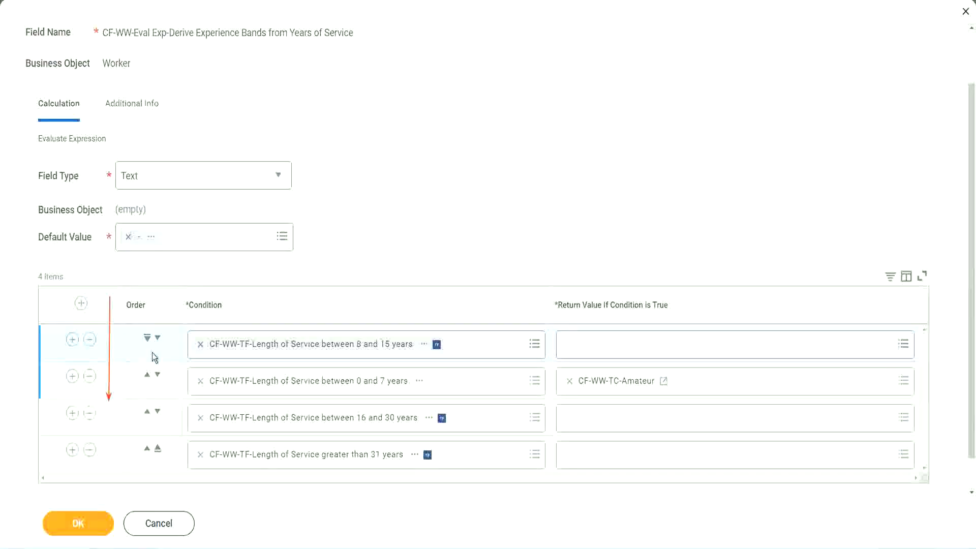
click(158, 338)
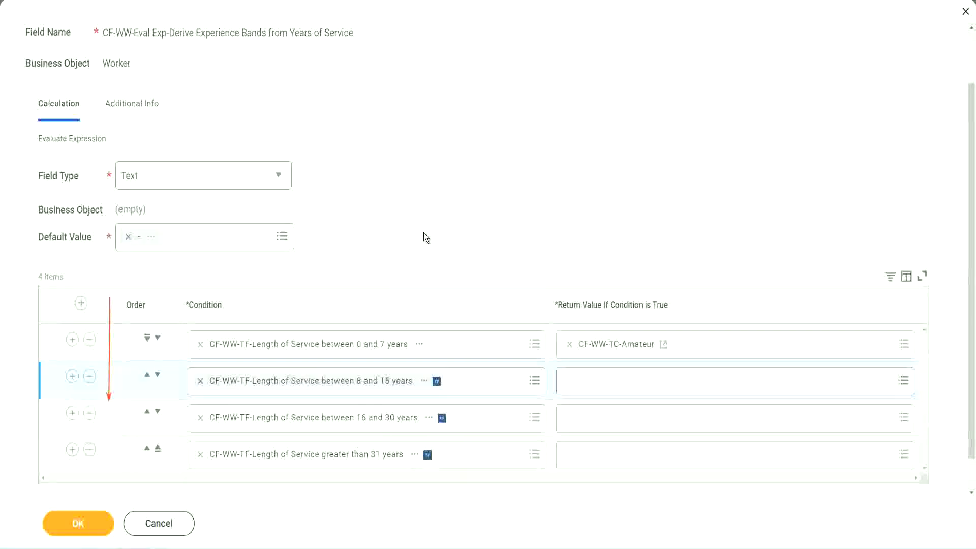
click(147, 375)
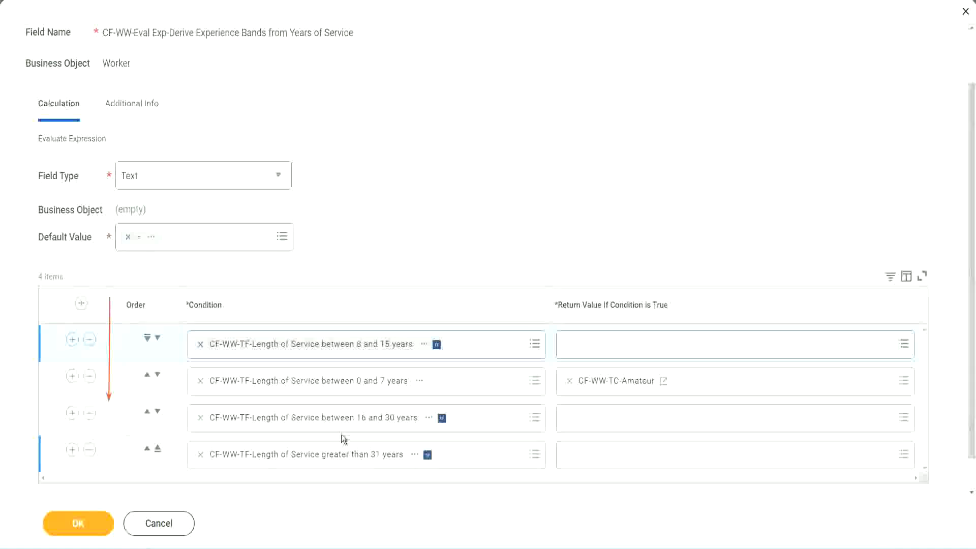
right_click(618, 387)
click(635, 440)
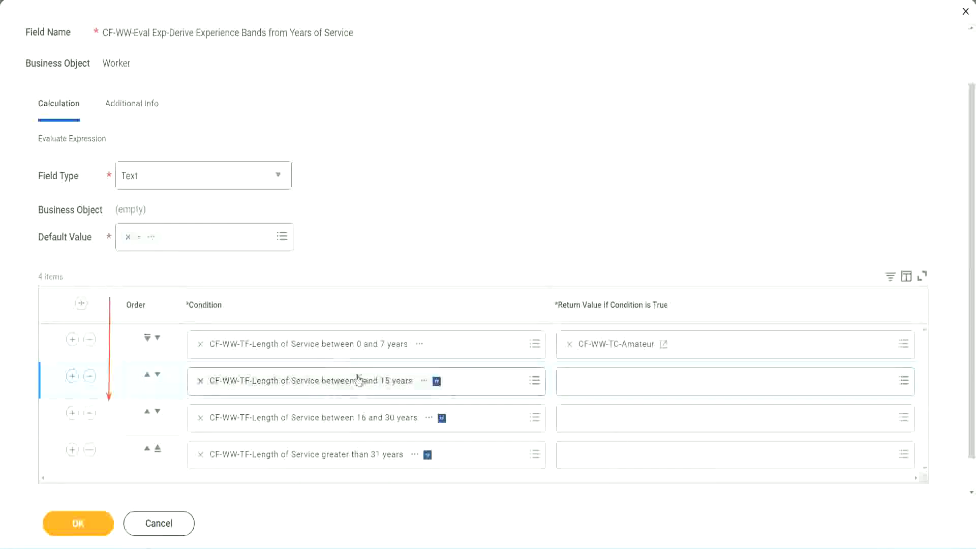
- Create a new calculated field for row 2's return value named CF-WW-TC-Experienced
click(564, 373)
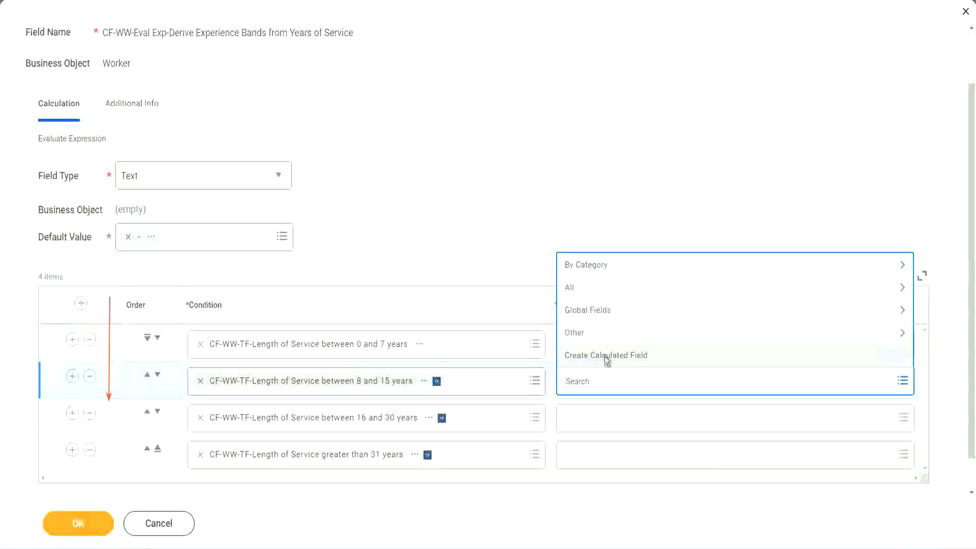
click(604, 356)
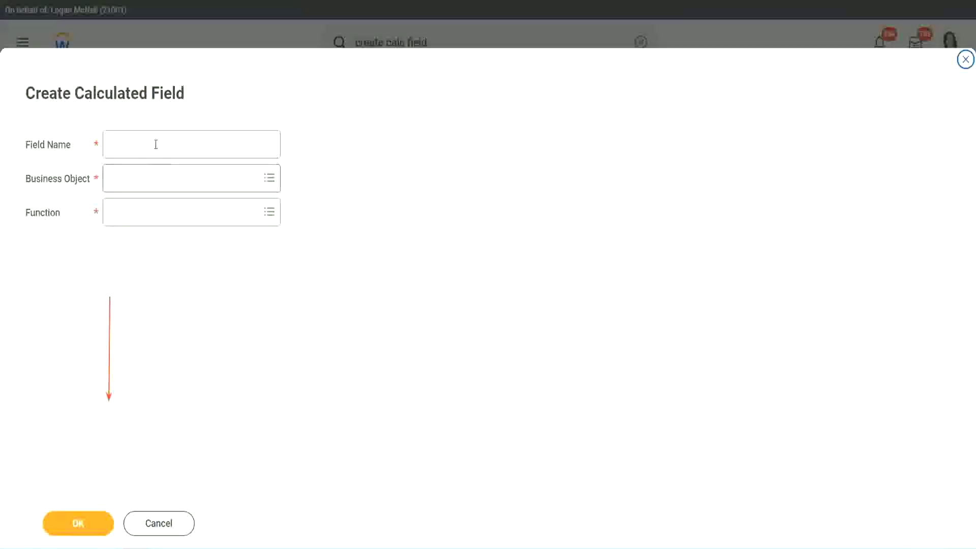
click(155, 144)
key(ctrl+v)
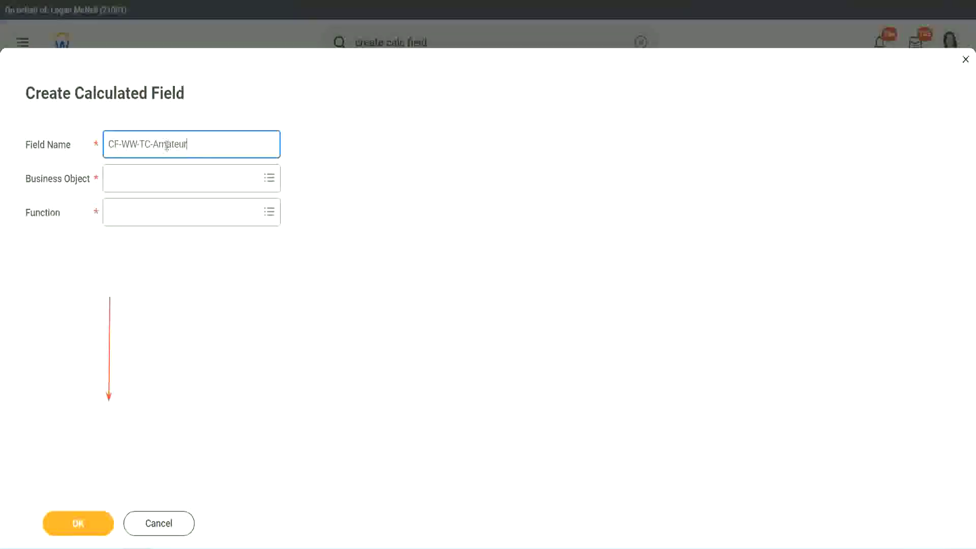
double_click(167, 144)
text(Experienced)
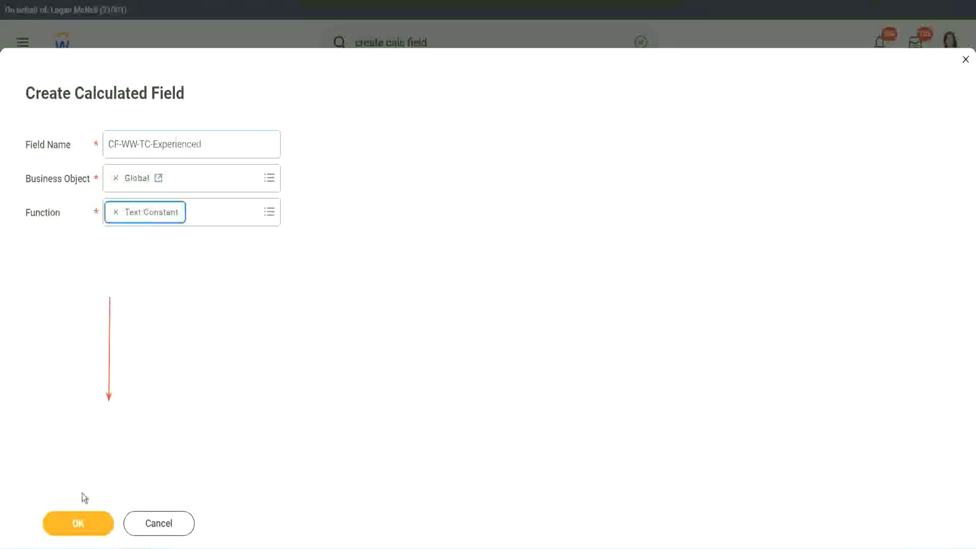
click(74, 526)
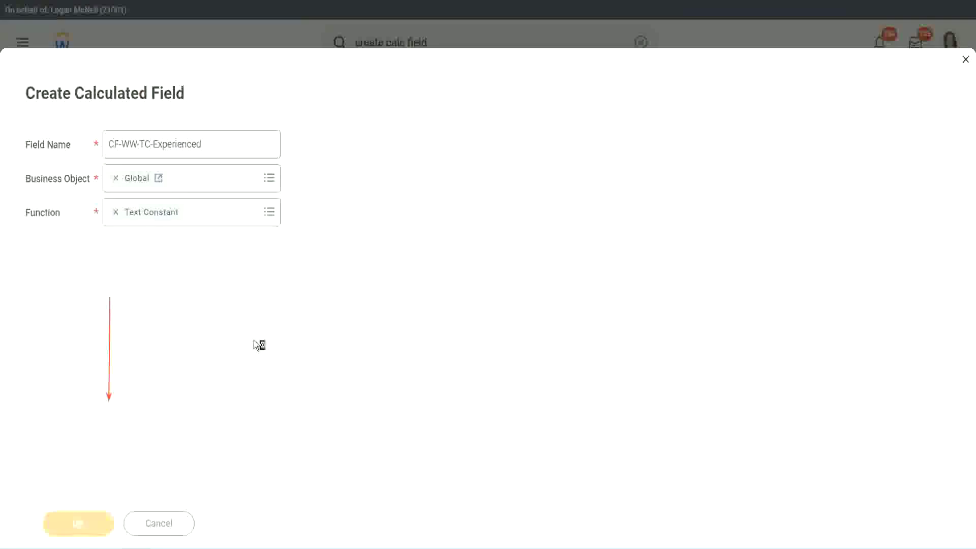
- Enter Experienced as the text constant and save the field
click(149, 289)
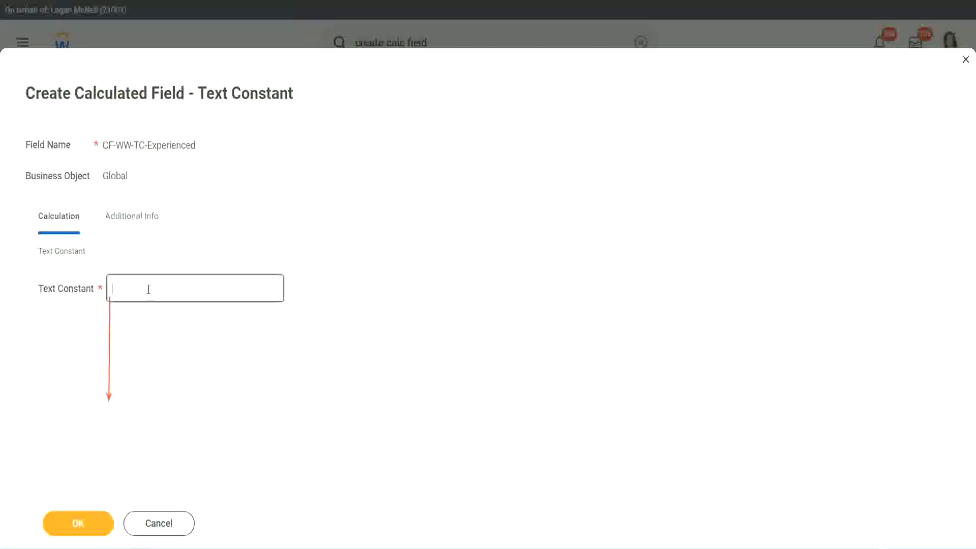
text(Experienced)
click(81, 526)
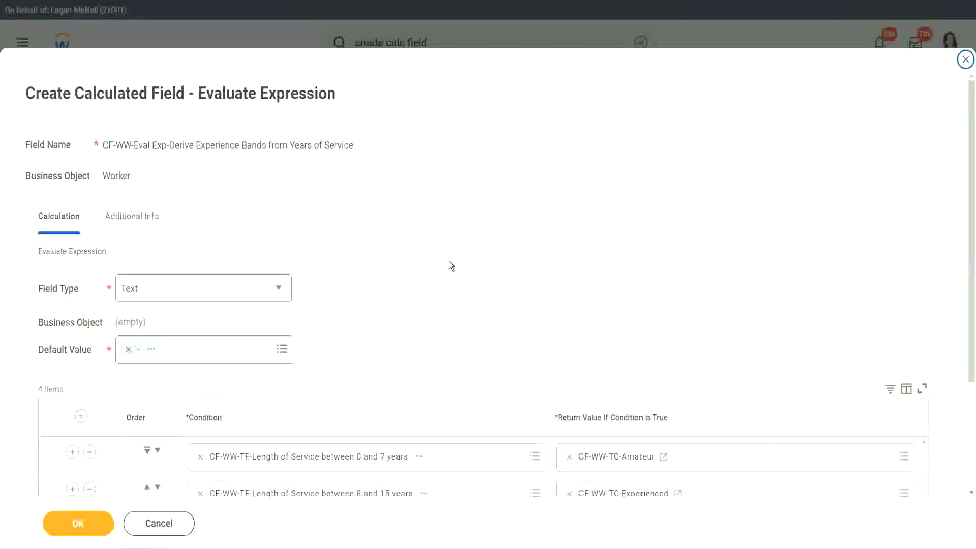
- Start a calculated field for row 3 named CF-WW-TC-Senior on the Global business object
scroll(449, 261, down, 3)
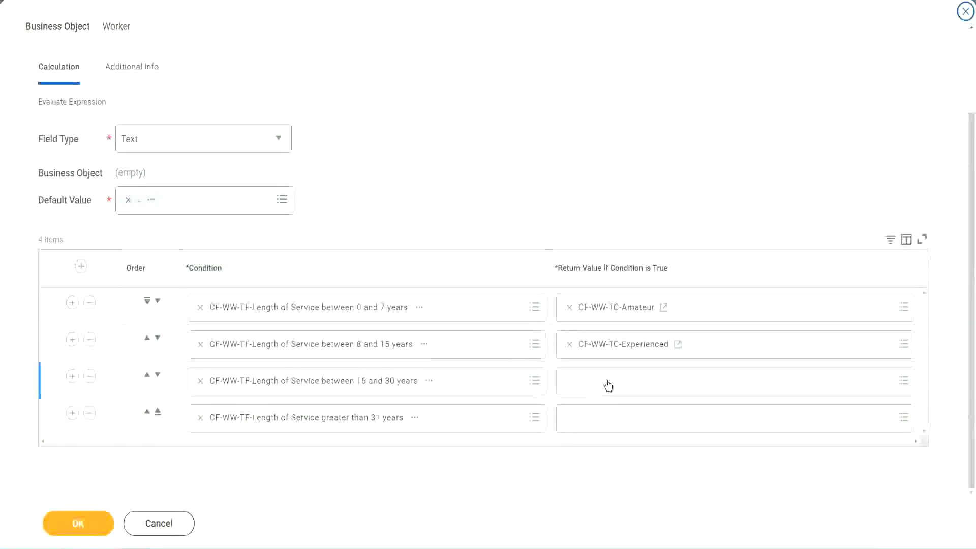
click(609, 386)
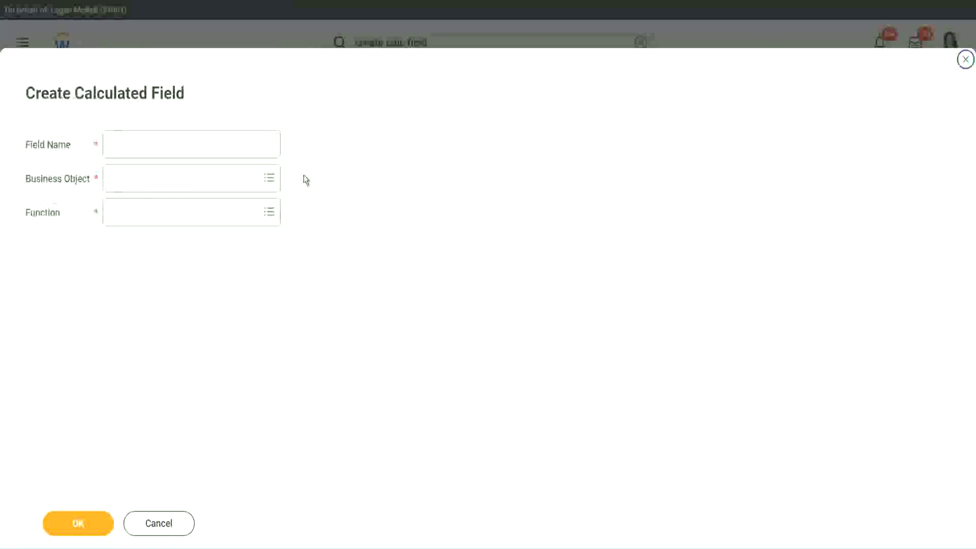
click(207, 145)
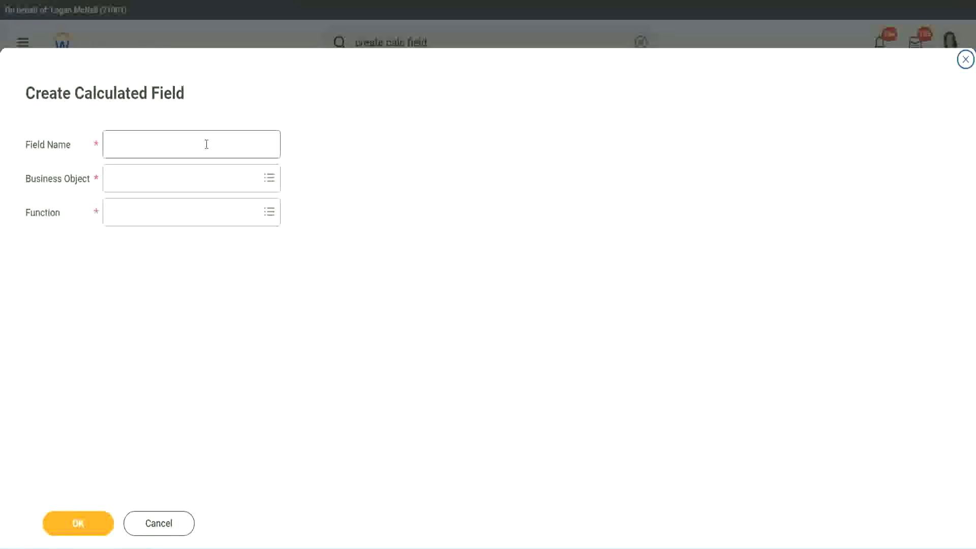
key(ctrl+v)
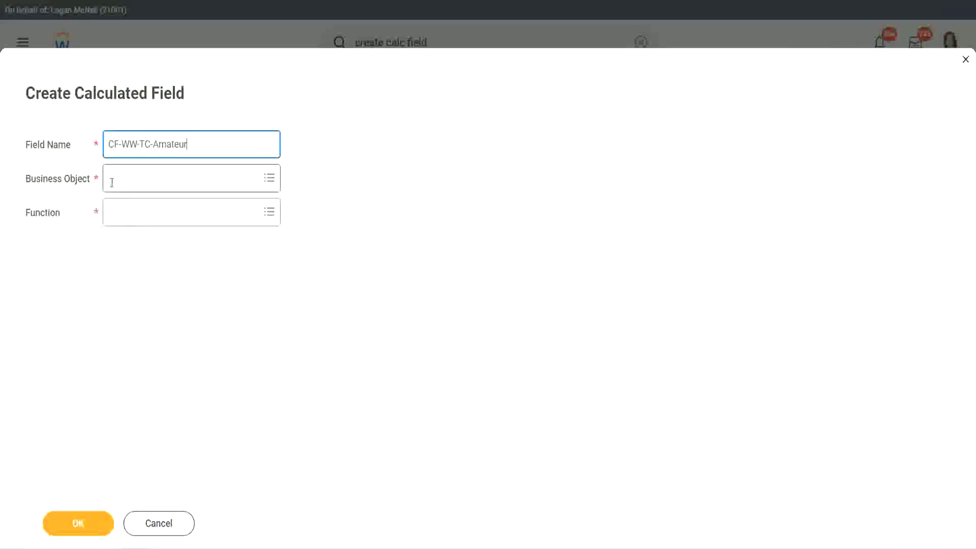
click(112, 179)
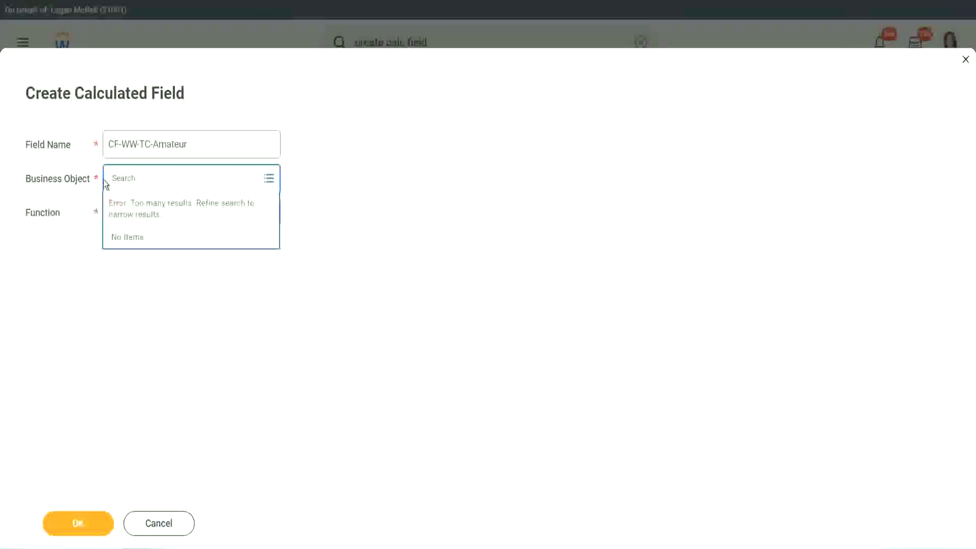
text(global)
key(Return)
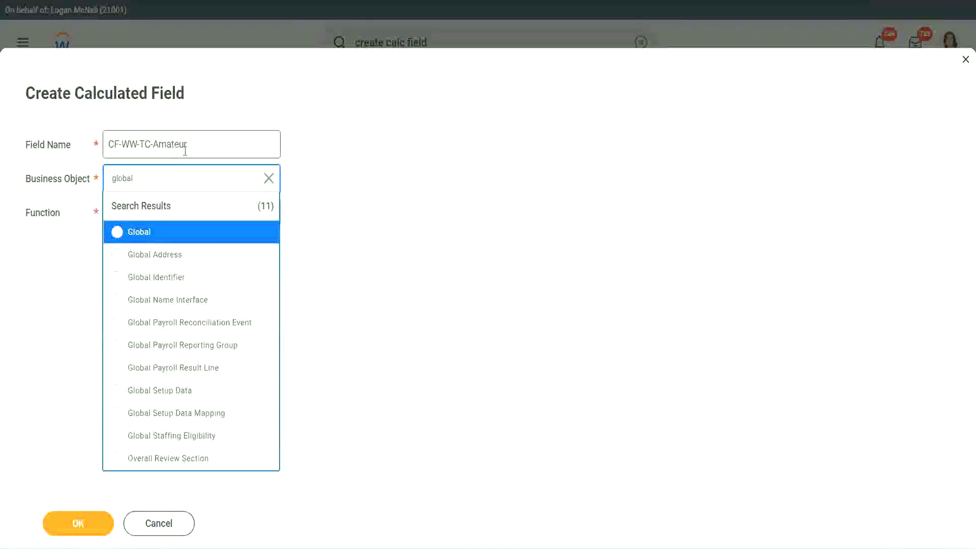
click(140, 232)
double_click(170, 144)
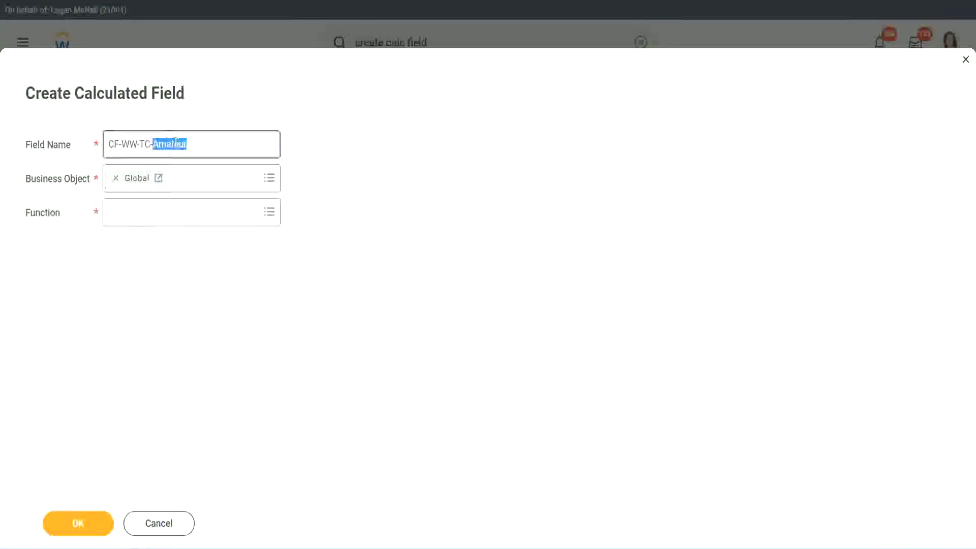
text(Senior)
- Set the function to Text Constant with value Senior and submit the field
click(156, 221)
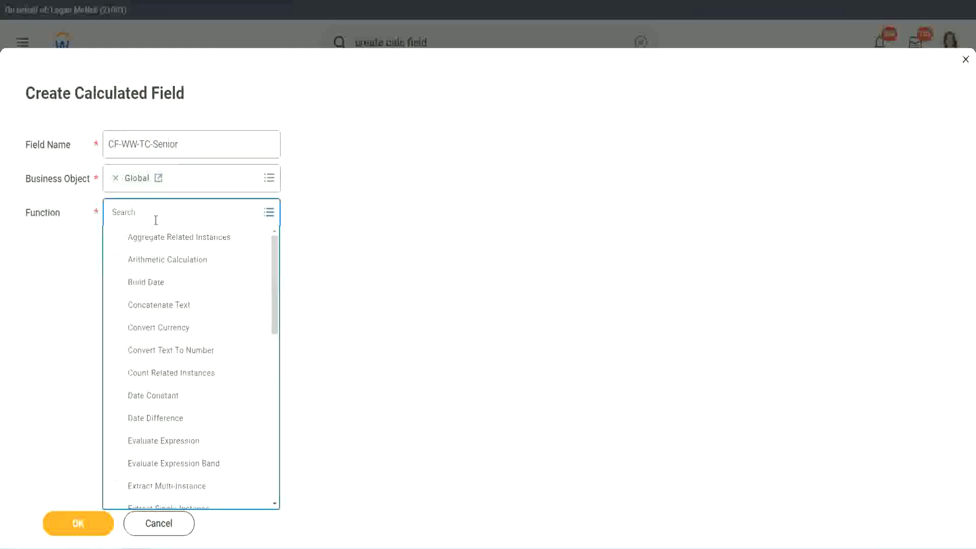
text(tc)
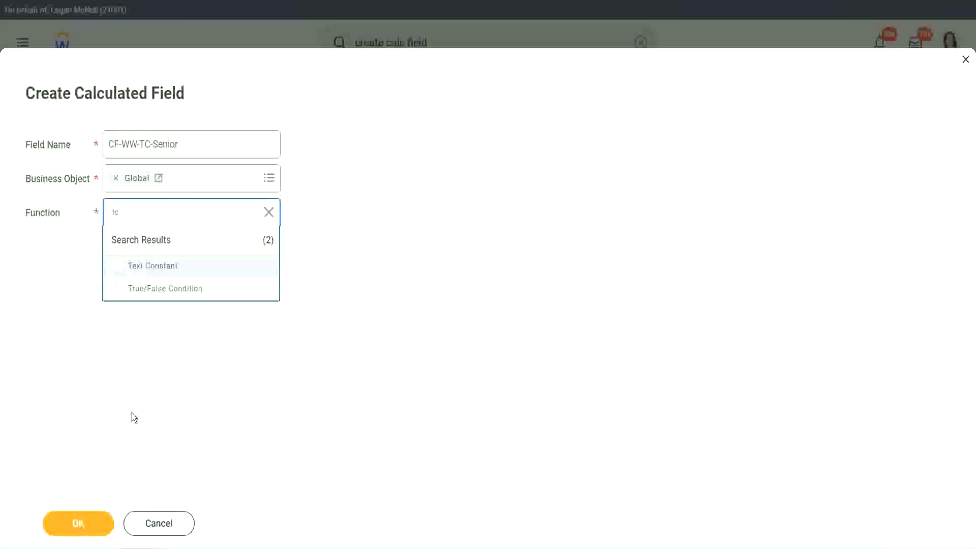
key(Return)
key(Return)
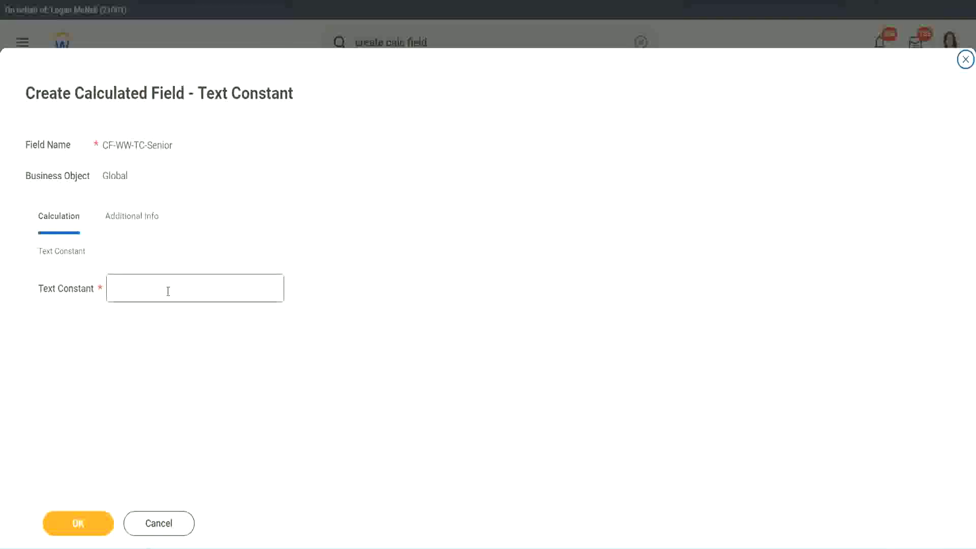
click(165, 287)
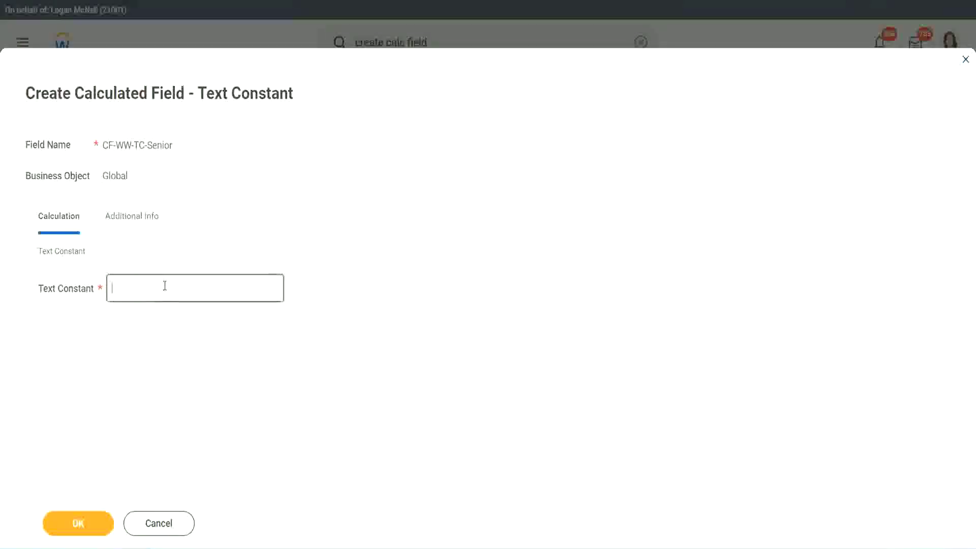
text(Senior)
click(96, 527)
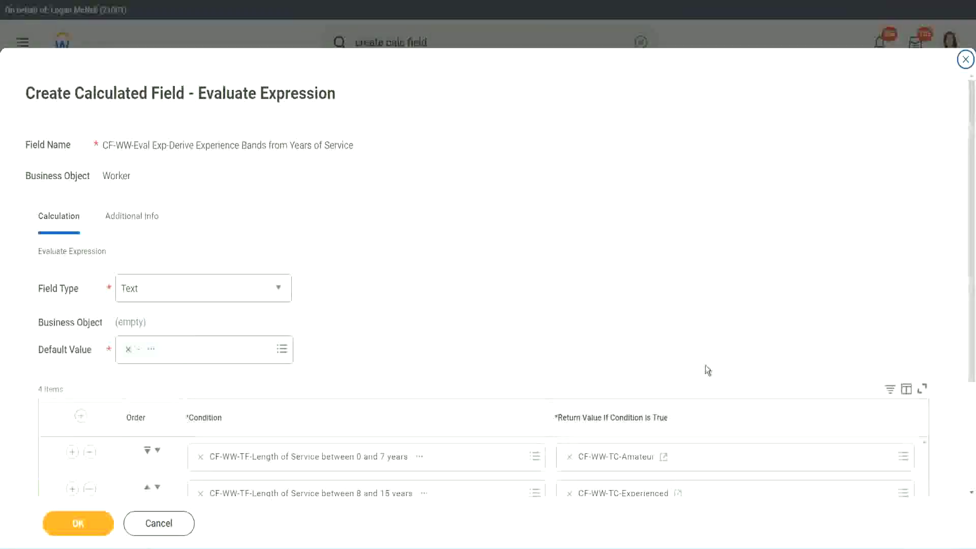
- Copy the Senior field name and start a new row 4 return-value field named CF-WW-TC-Legend
scroll(589, 395, down, 3)
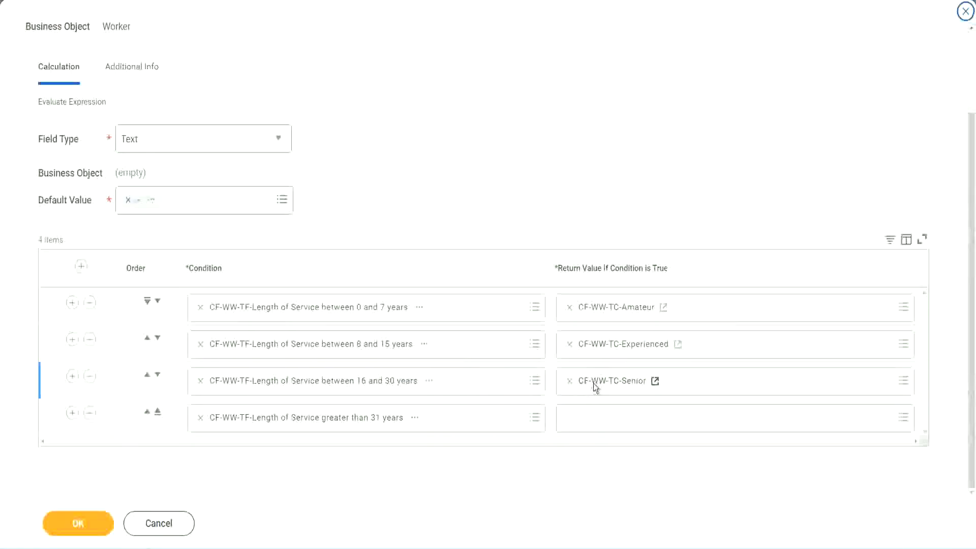
right_click(595, 388)
click(617, 436)
click(593, 423)
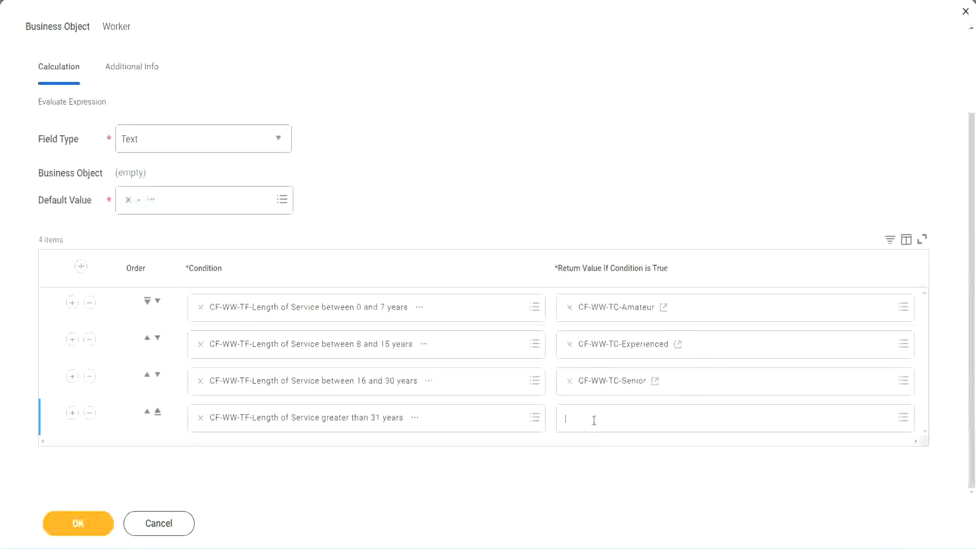
key(Escape)
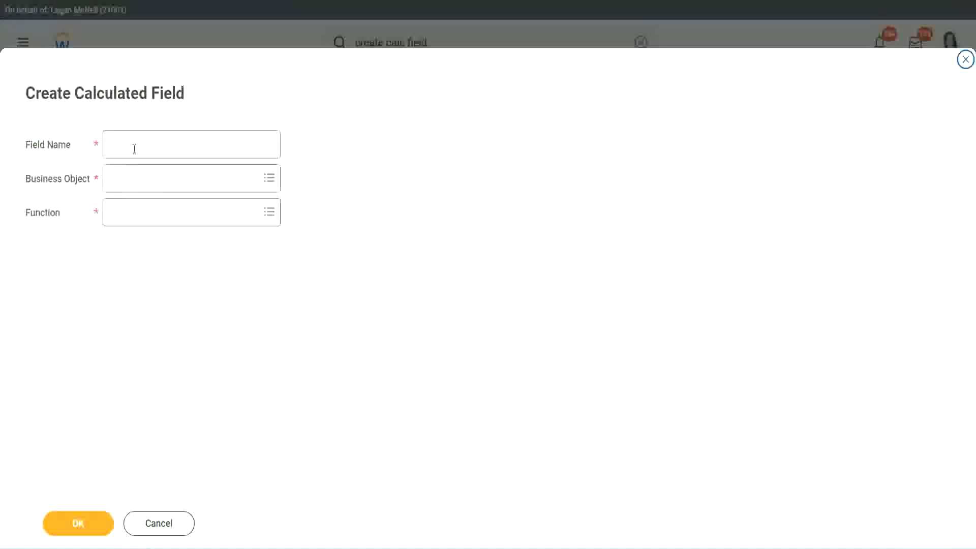
click(135, 148)
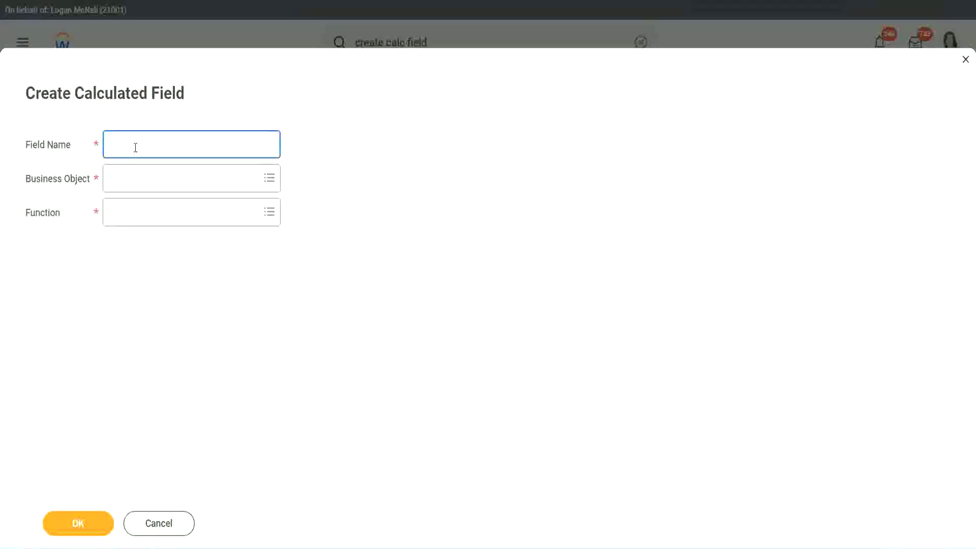
key(ctrl+v)
key(ctrl+shift+Left)
text(Legend)
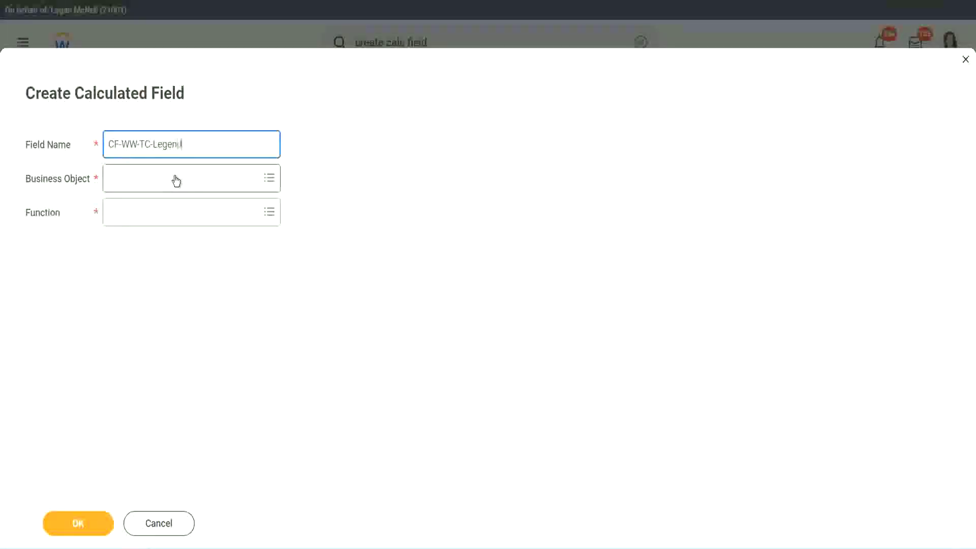
- Set the Legend field's business object to Global and function to Text Constant
click(138, 185)
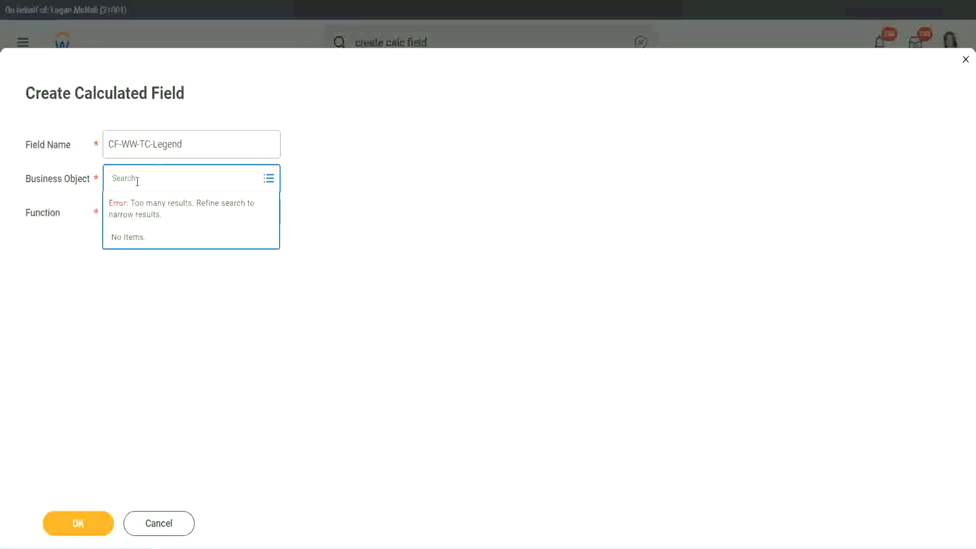
text(Glo)
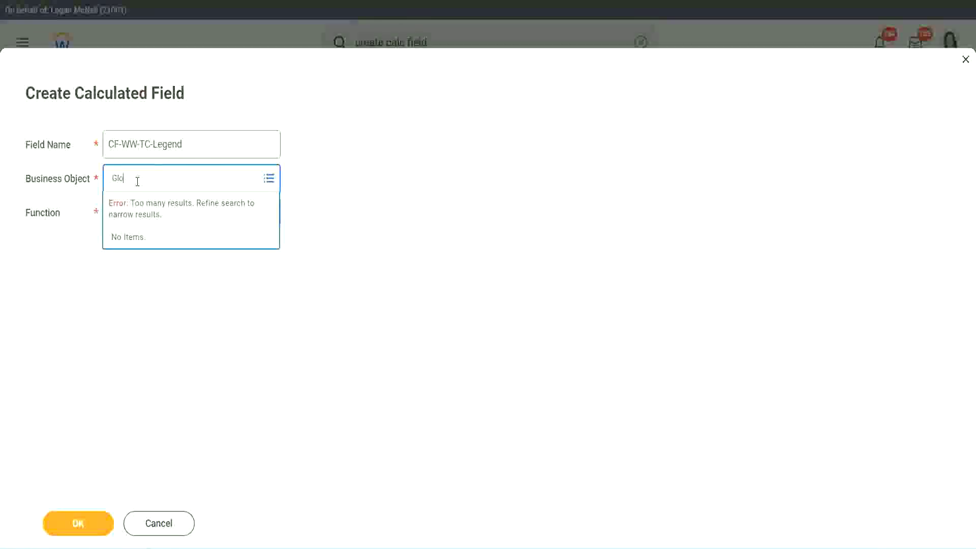
text(bal)
key(Return)
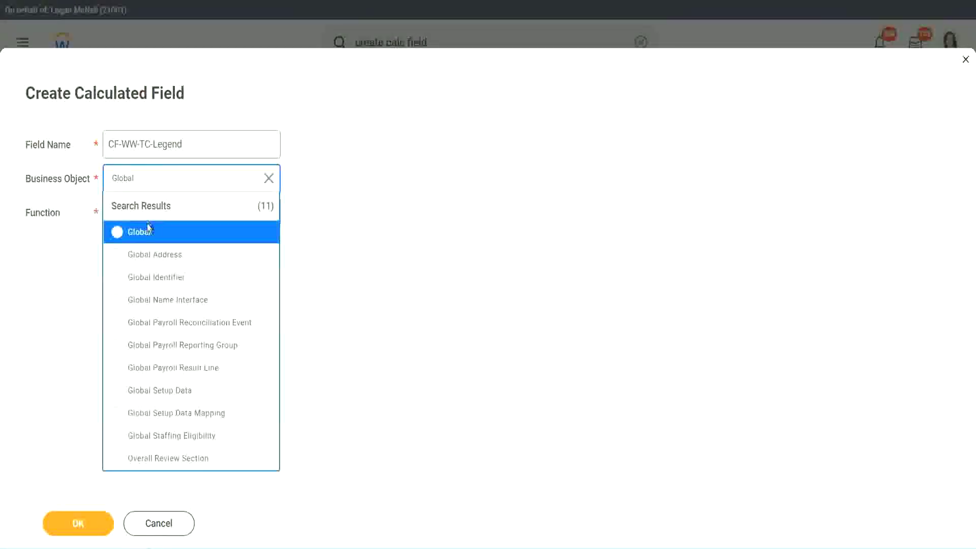
click(145, 231)
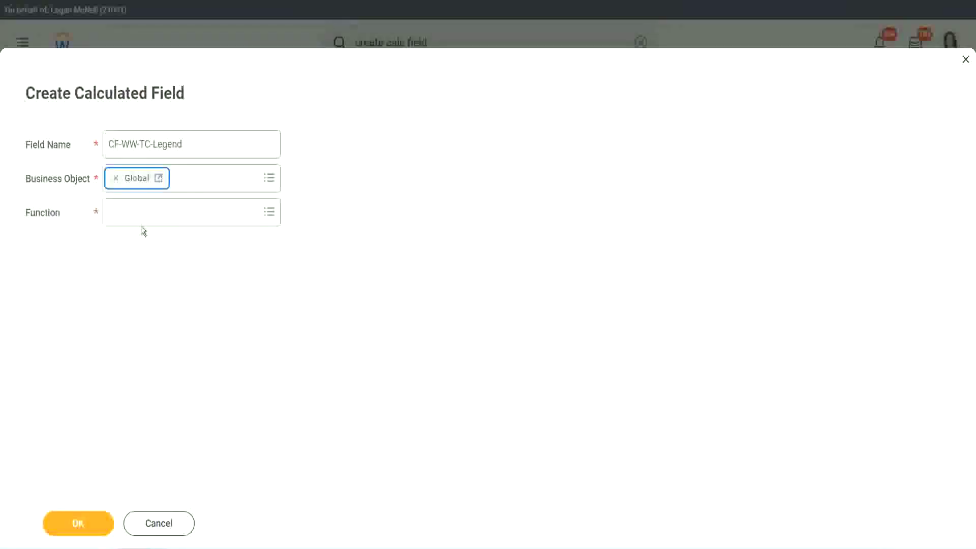
click(141, 210)
text(tc)
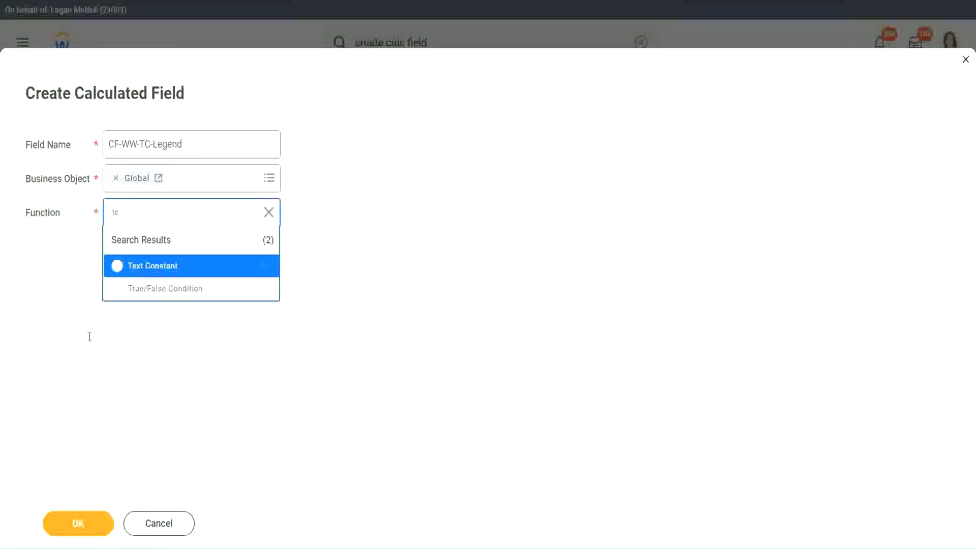
click(185, 274)
click(82, 511)
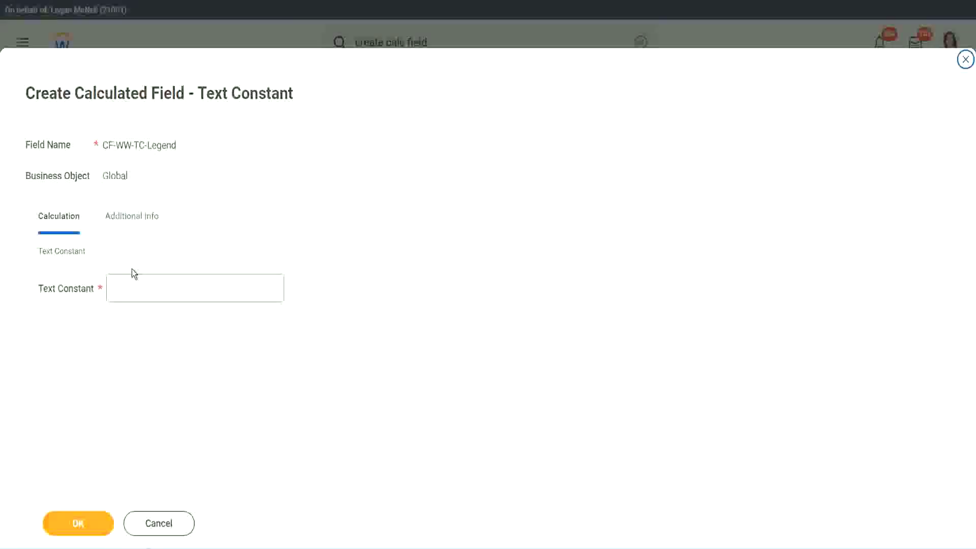
- Enter Legend as the text constant value and submit the field
click(126, 290)
text(Legend)
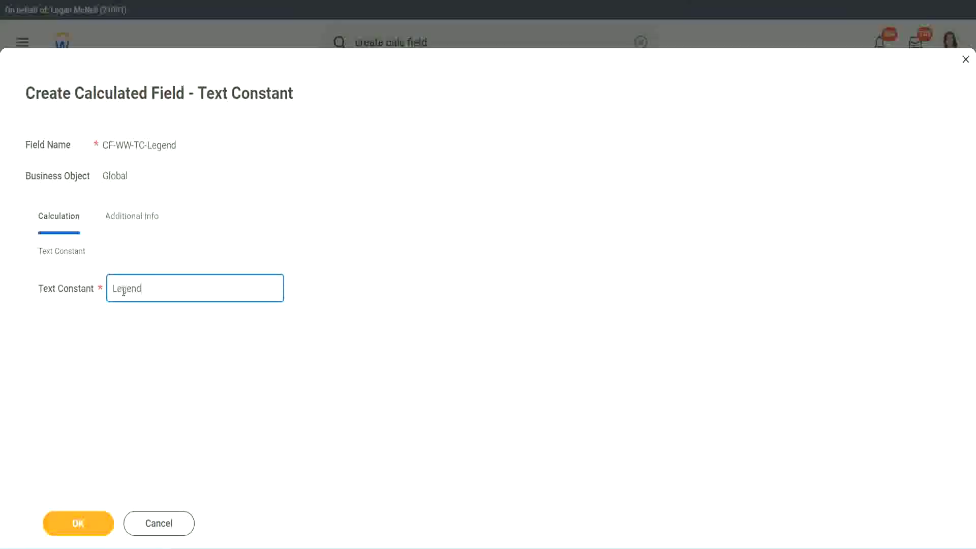
click(92, 521)
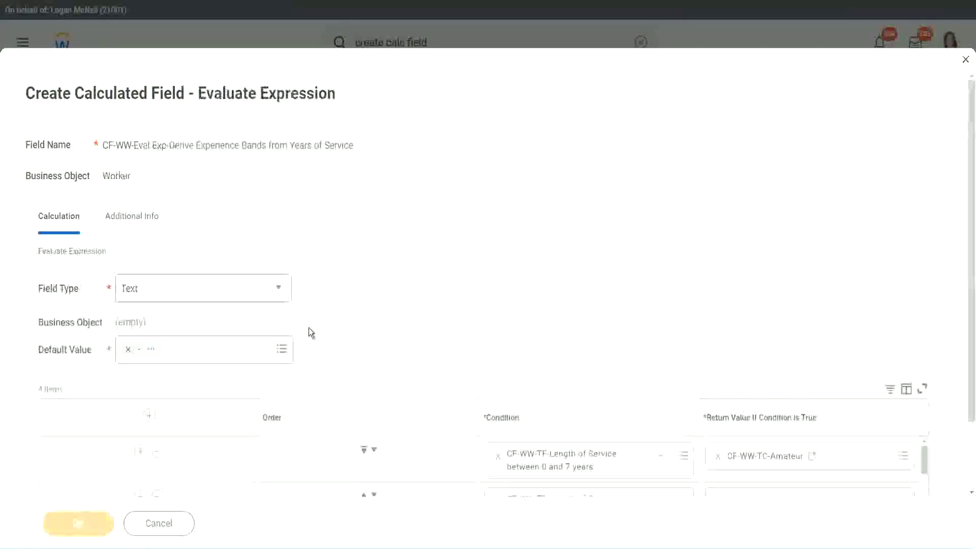
- Review the Amateur, Experienced, Senior and Legend return rows and Text field type, then save the calculated field
scroll(516, 269, down, 3)
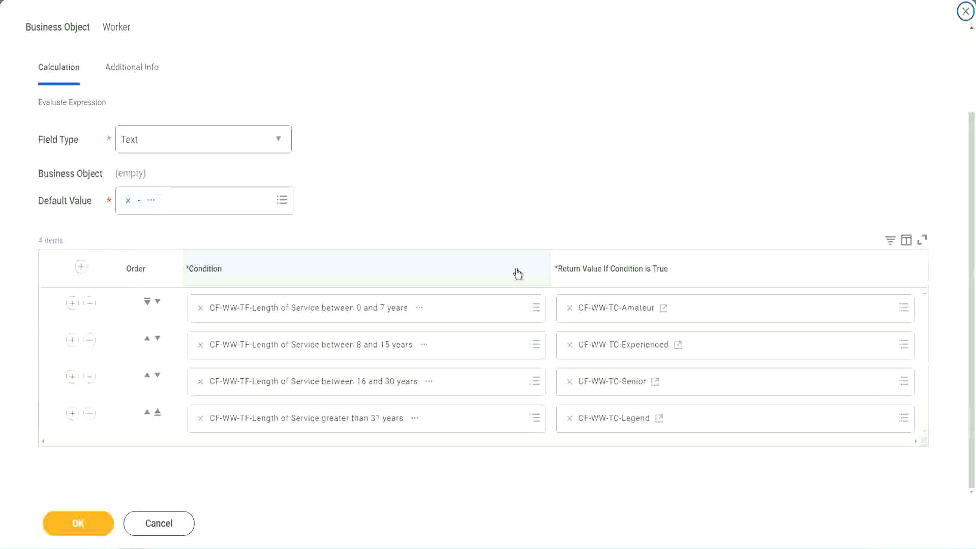
scroll(413, 204, up, 2)
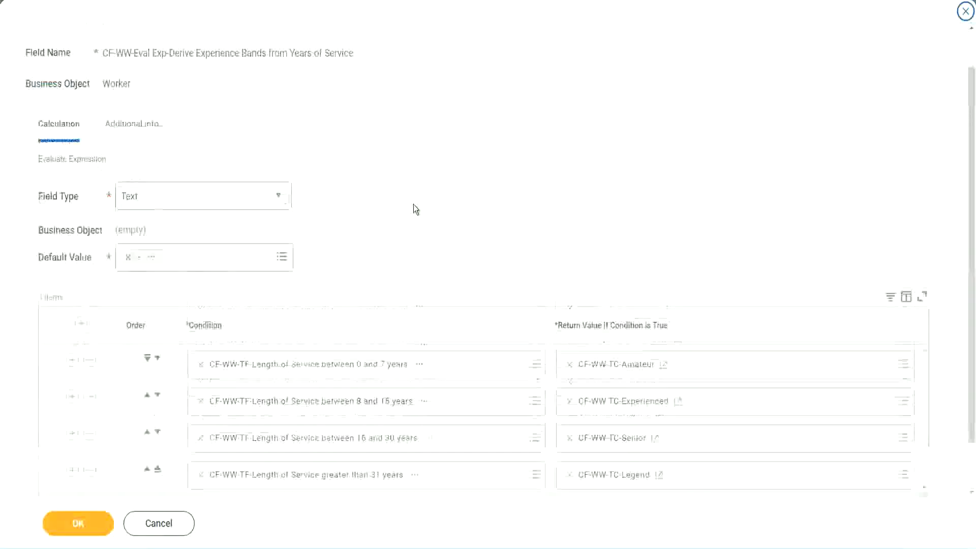
scroll(414, 205, up, 2)
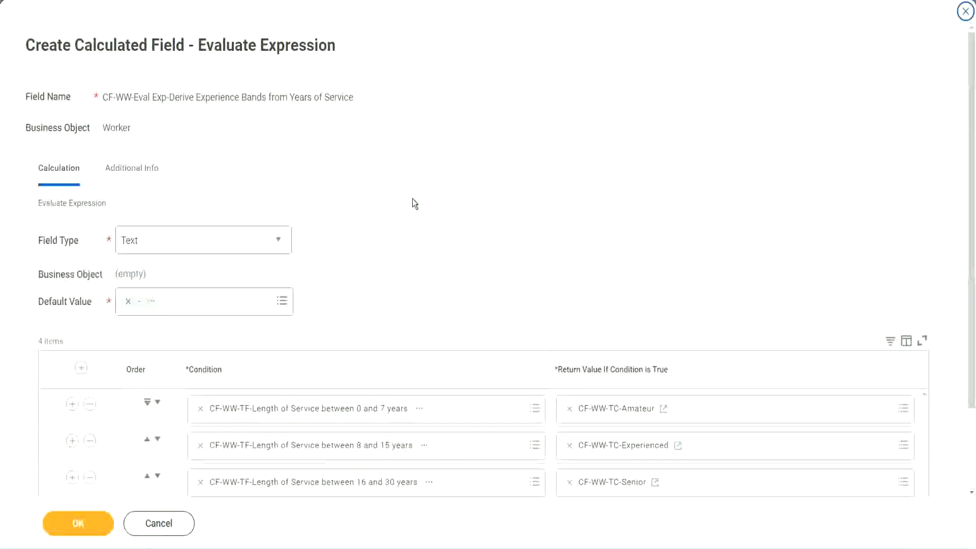
scroll(413, 203, down, 4)
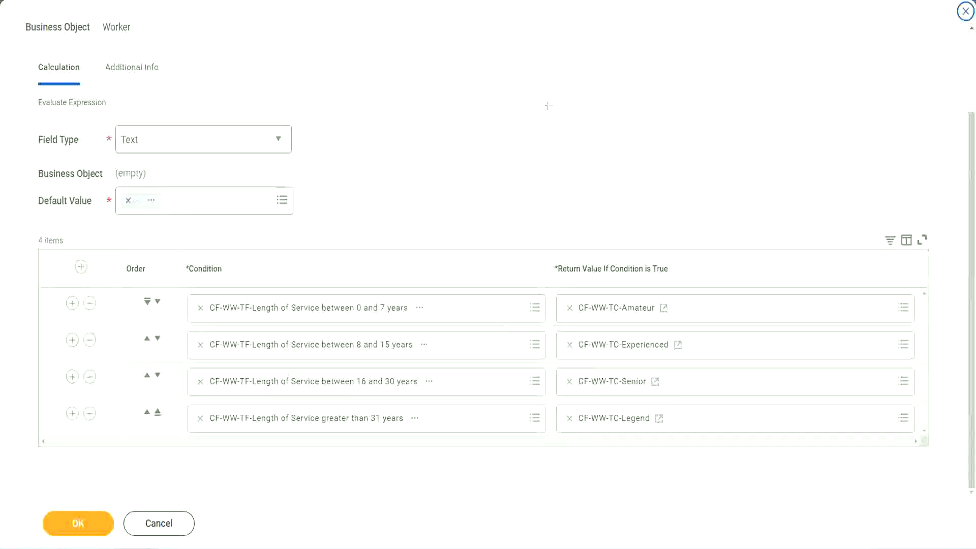
drag(625, 144, 633, 241)
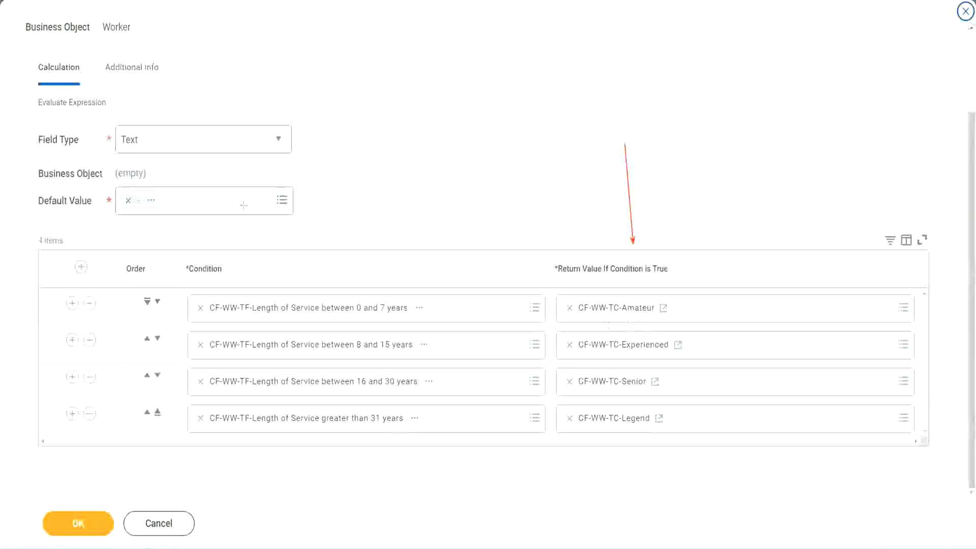
drag(121, 88, 125, 122)
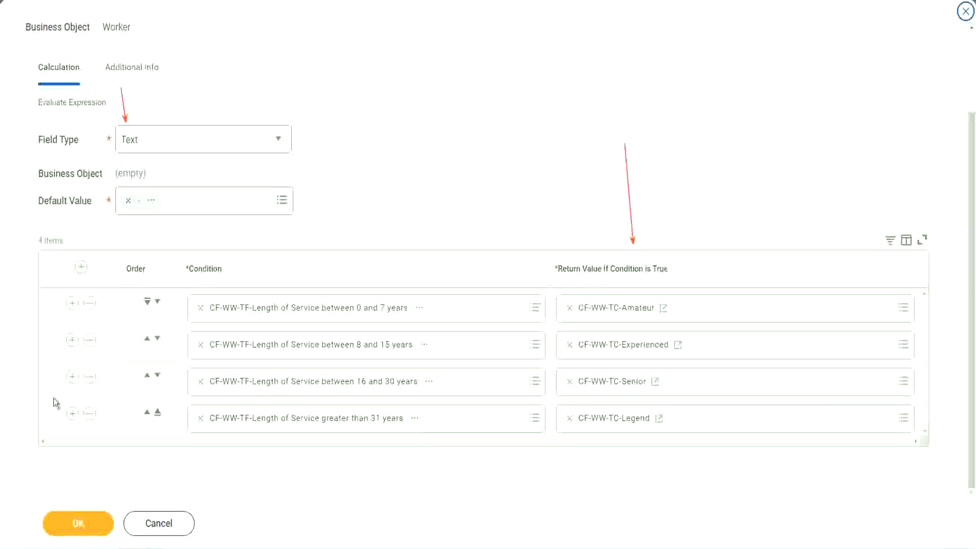
click(85, 523)
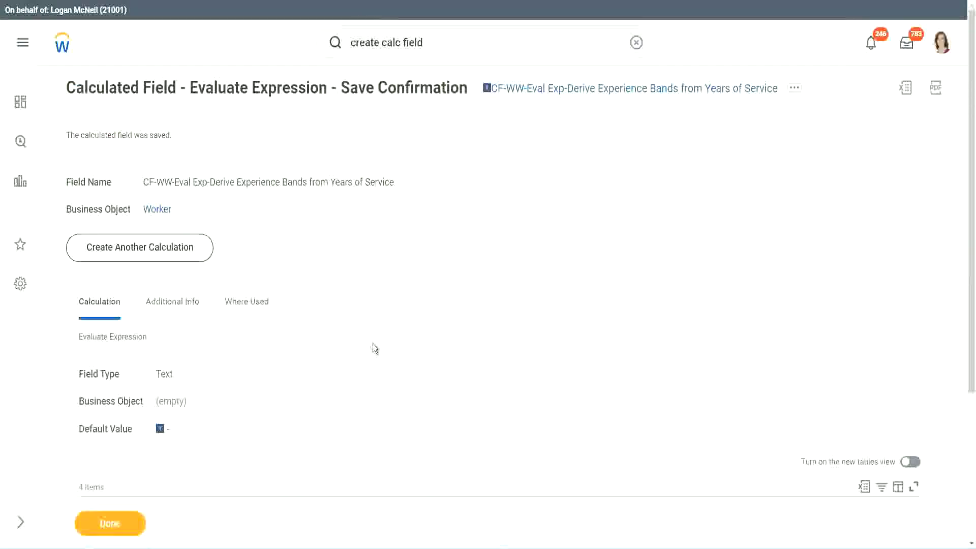
- Copy the saved field name 'CF-WW-Eval Exp-Derive Experience Bands from Years of Service'
scroll(374, 343, down, 4)
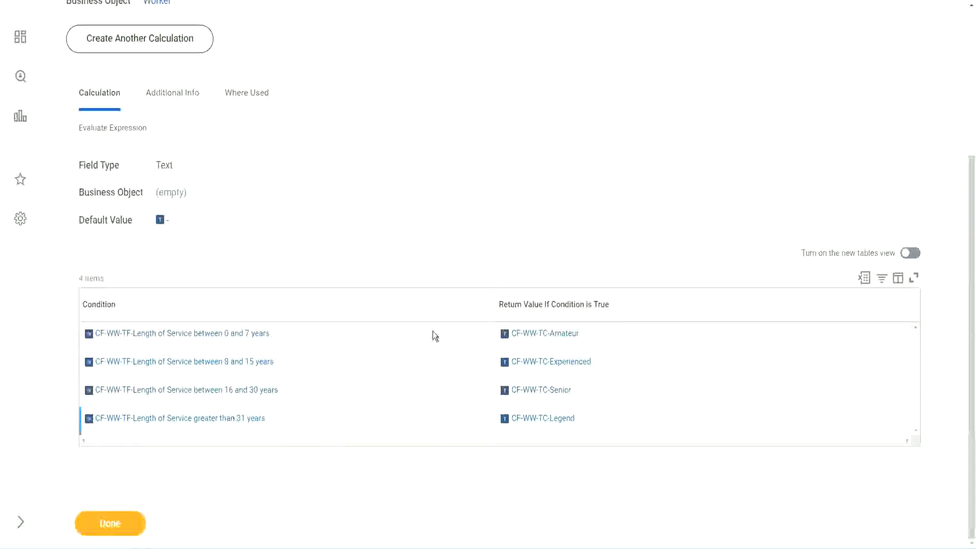
scroll(257, 319, up, 4)
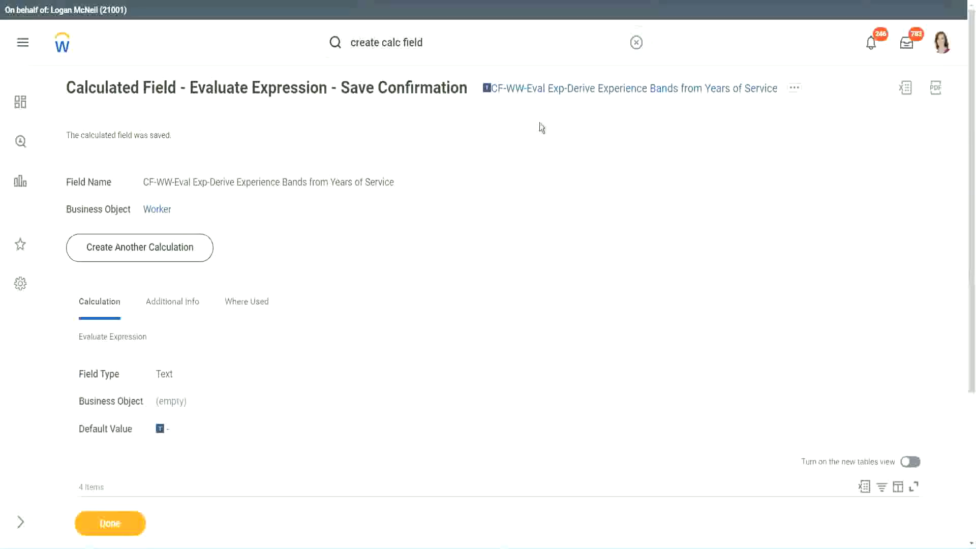
right_click(574, 95)
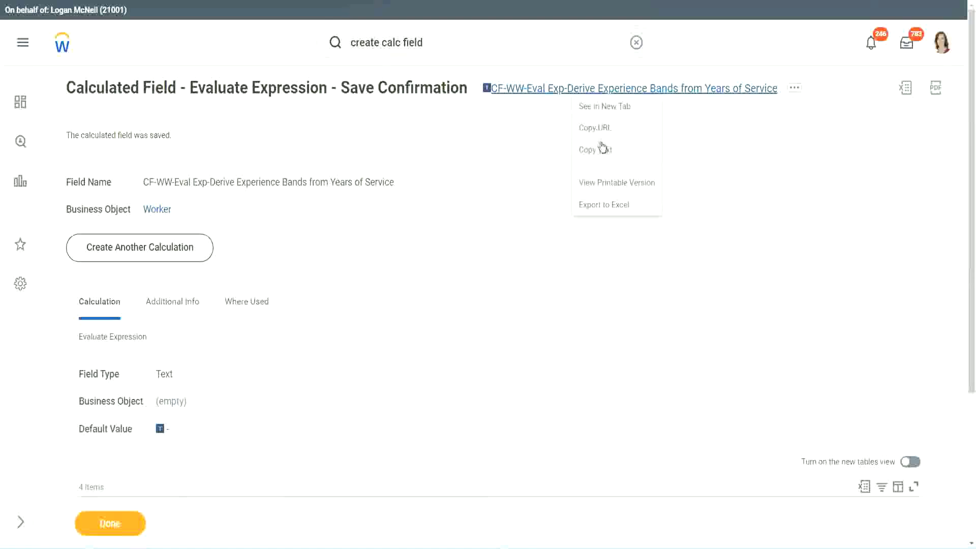
click(600, 152)
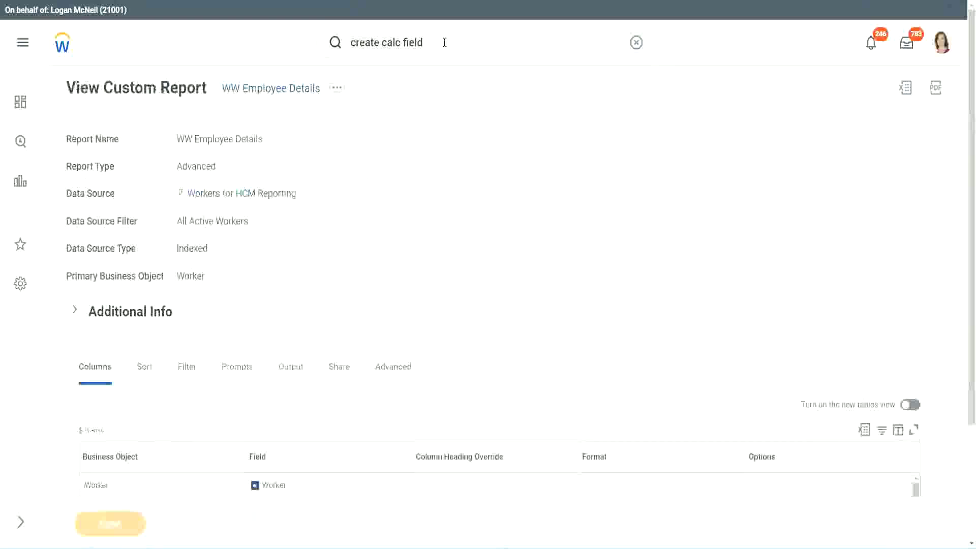
- Open the WW Employee Details custom report definition for editing
click(337, 89)
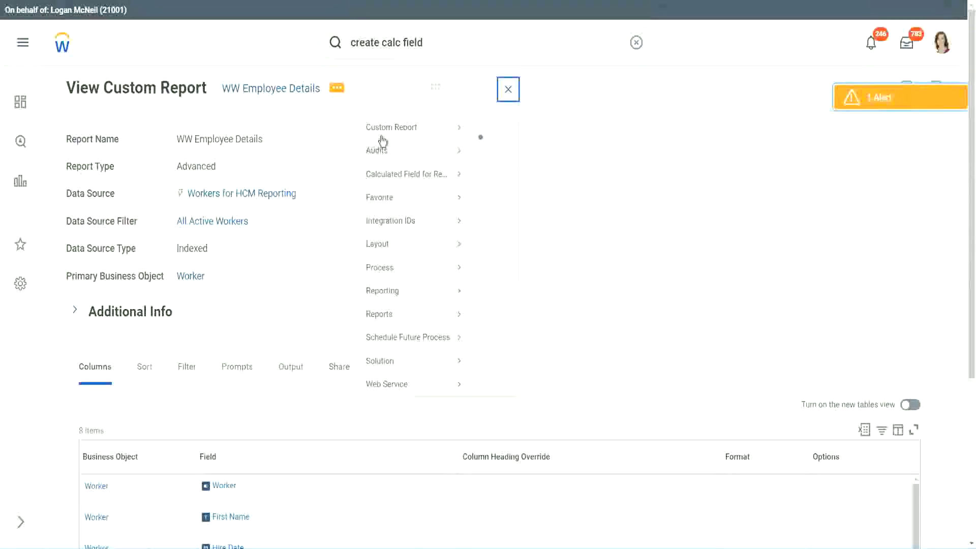
mouse_move(398, 145)
click(497, 148)
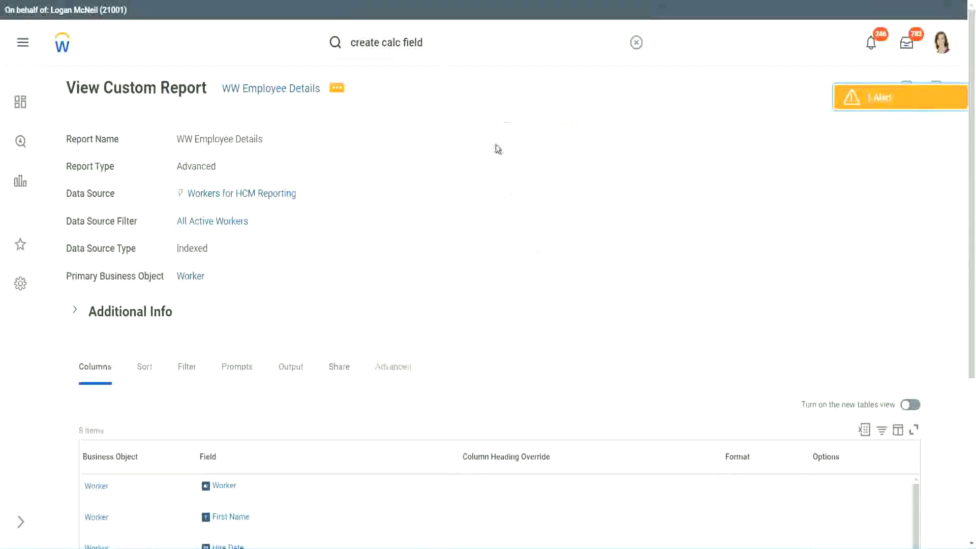
- Add a new empty column row and move it below # of Years of Service
scroll(356, 221, down, 4)
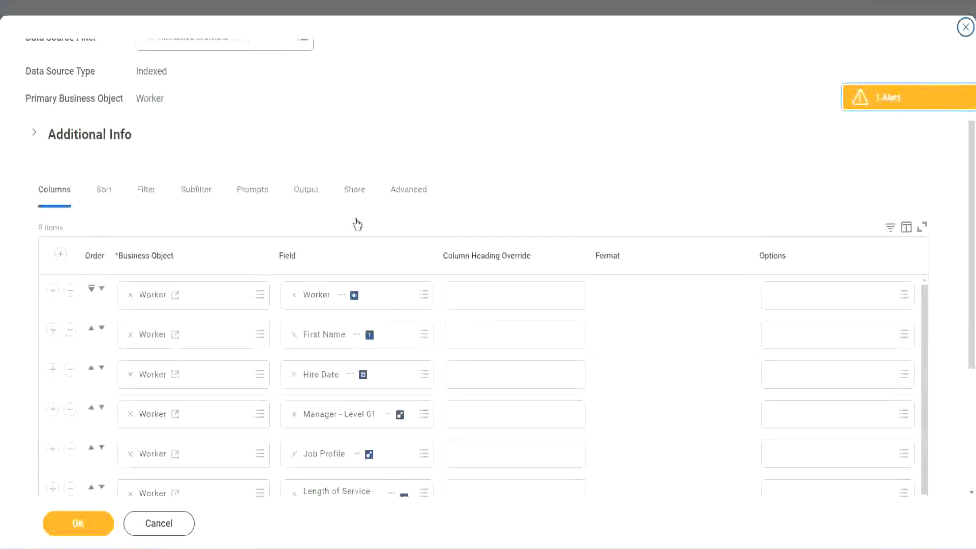
scroll(358, 224, down, 2)
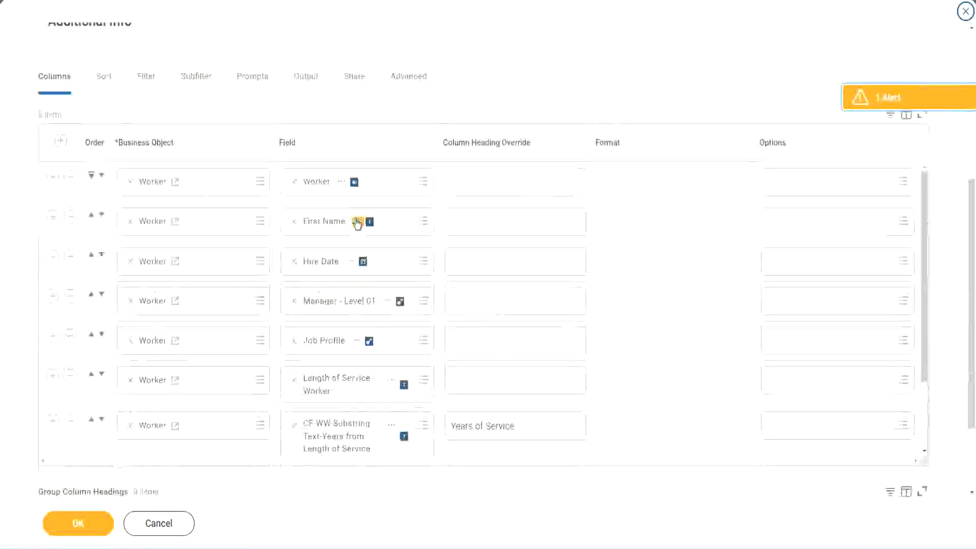
click(53, 421)
scroll(415, 311, down, 2)
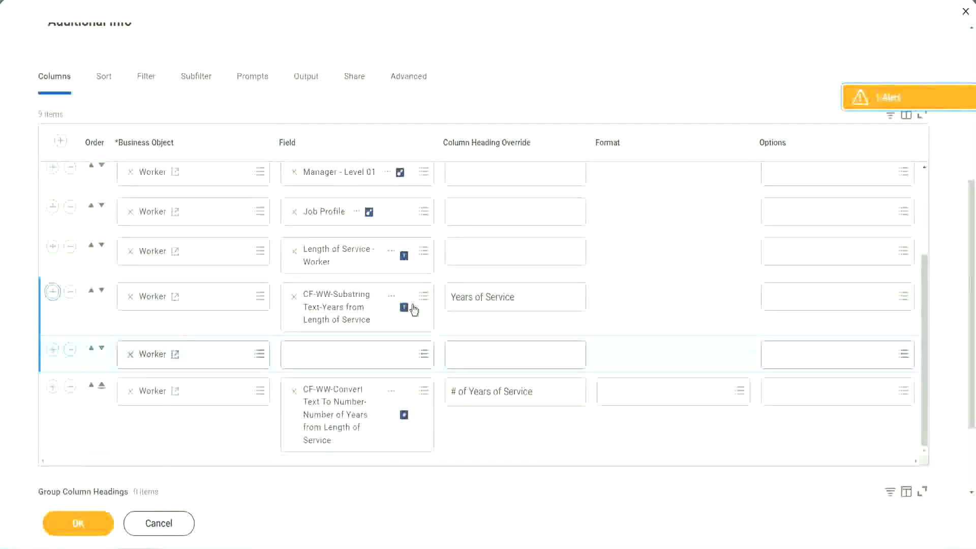
scroll(268, 393, down, 2)
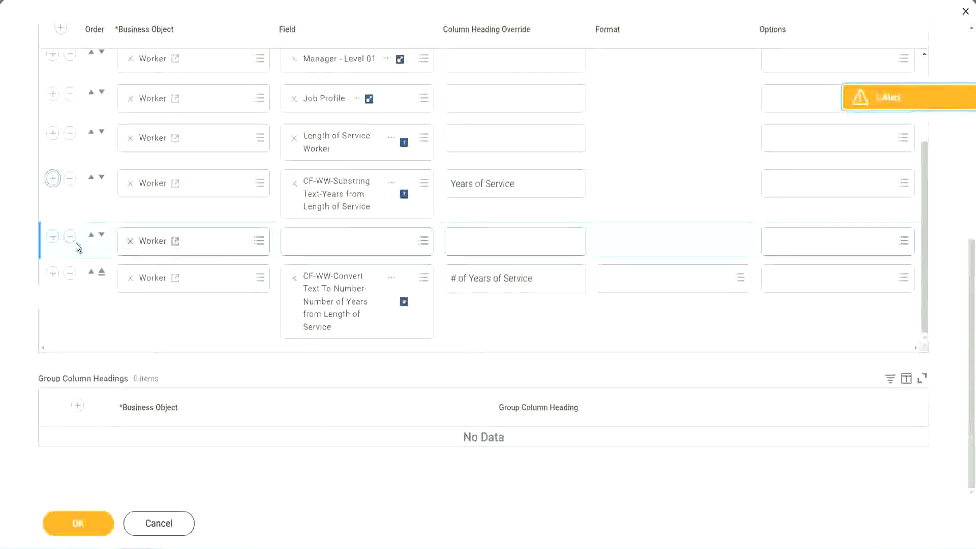
click(101, 235)
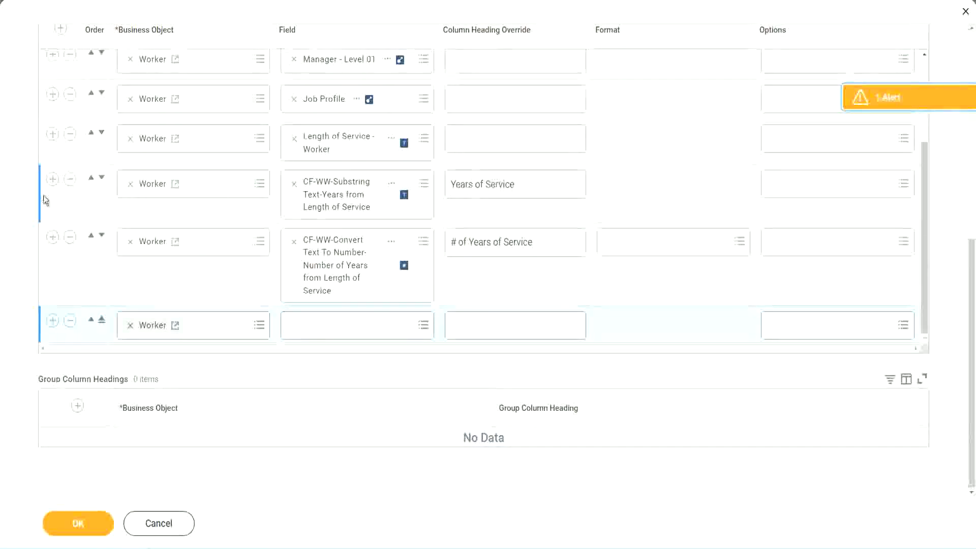
- Replace the Years of Service column with the Derive Experience Bands field, headed 'Experience Bands', and save
click(70, 180)
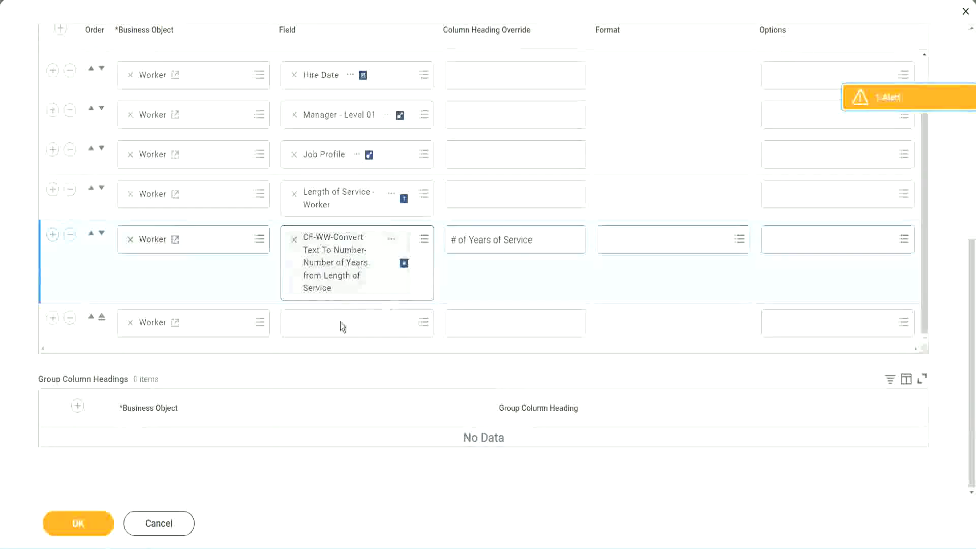
click(319, 323)
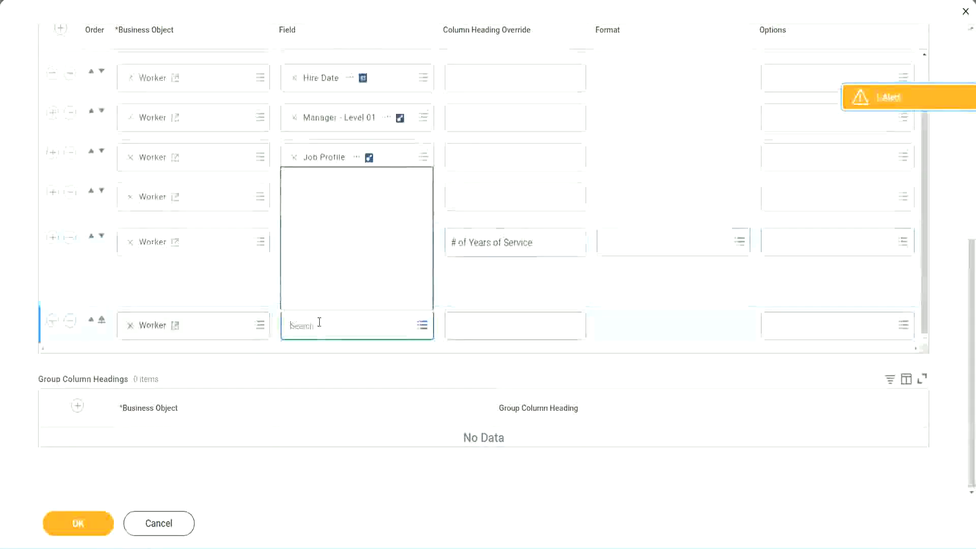
key(ctrl+v)
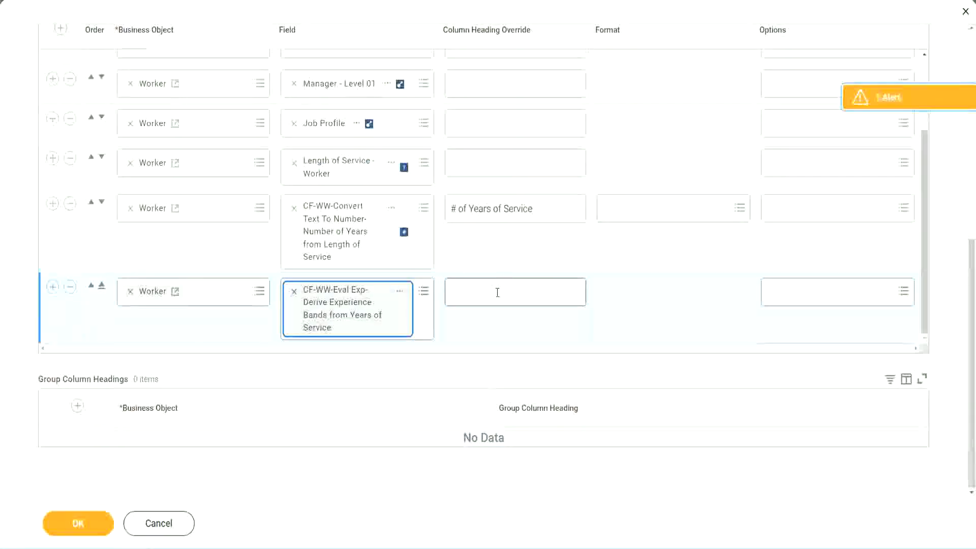
click(497, 292)
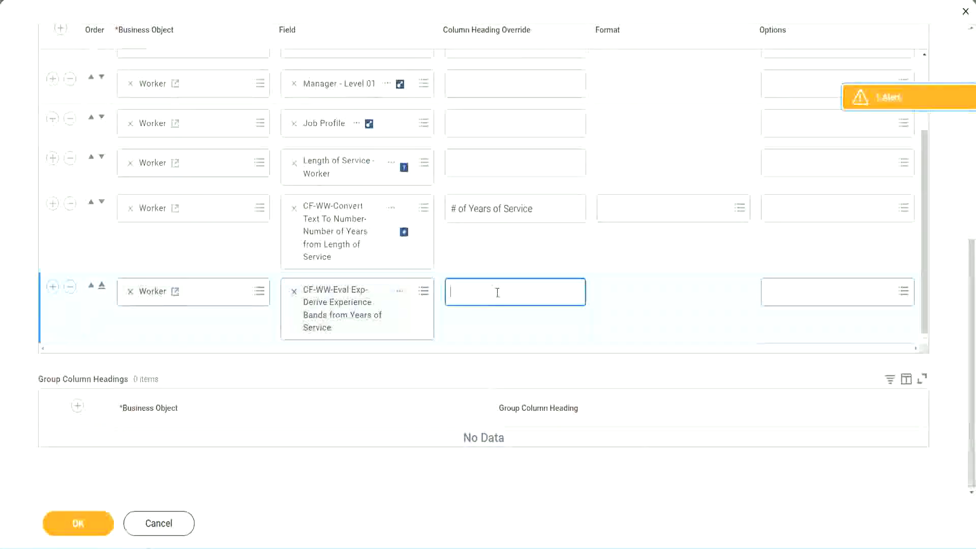
text(Experience Bands)
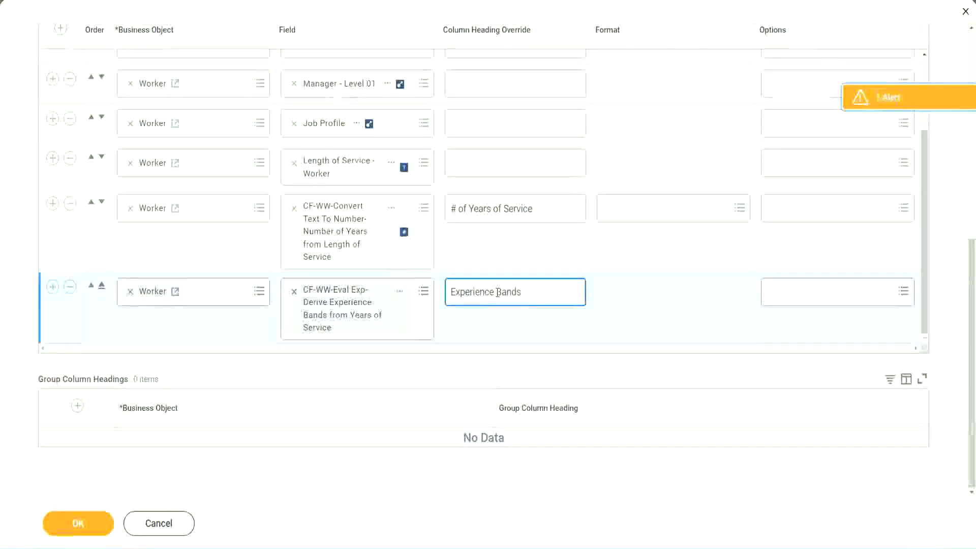
click(94, 525)
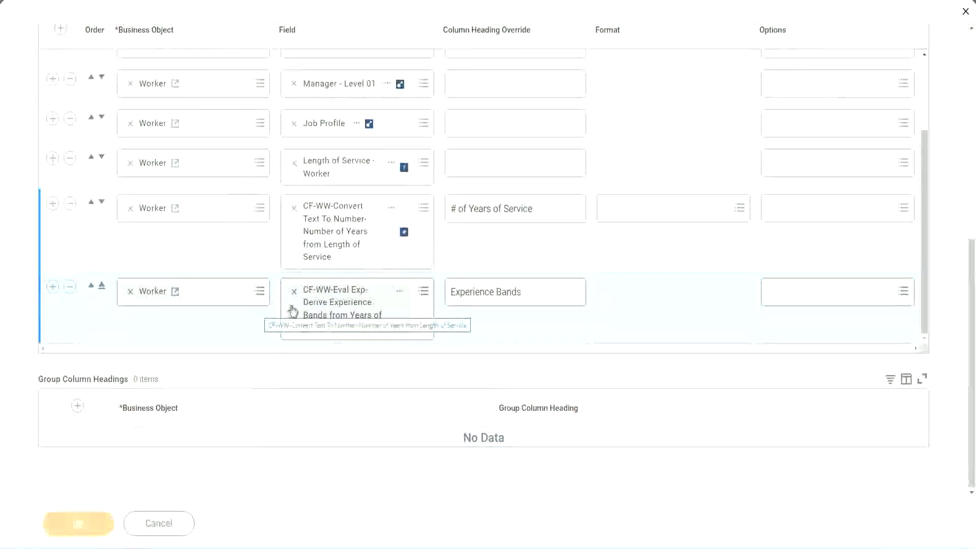
- Run the WW Employee Details report with Worker Types, Employee Type and Contingent Worker Type prompts blank
scroll(304, 344, down, 3)
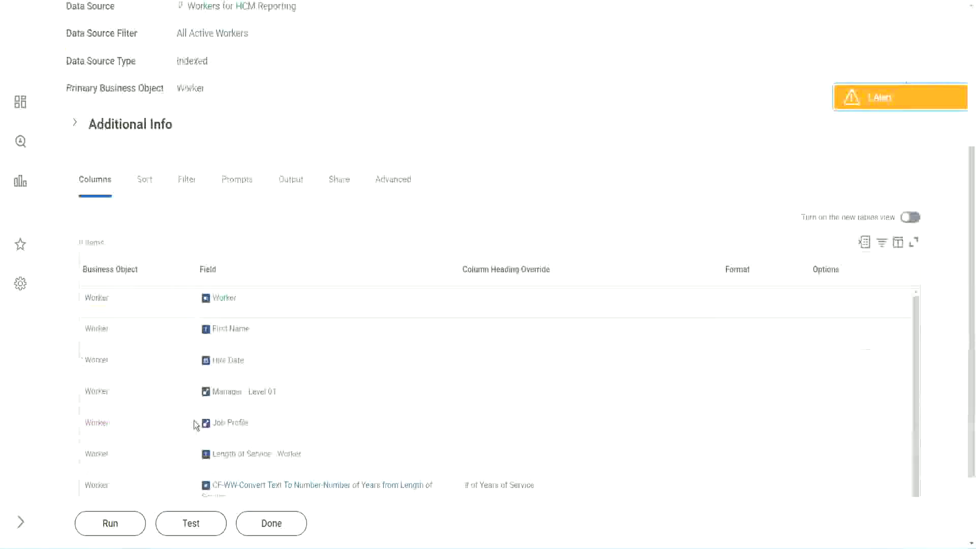
click(113, 524)
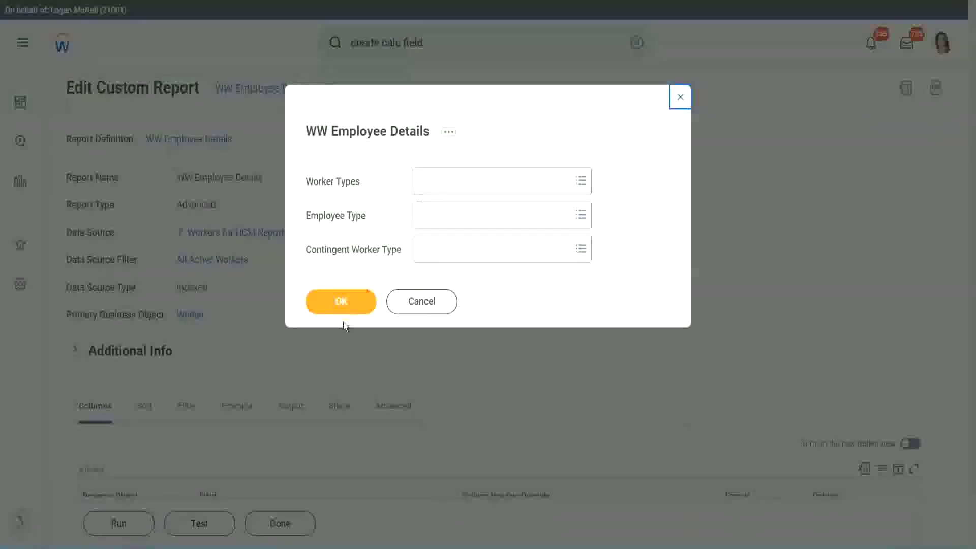
click(343, 305)
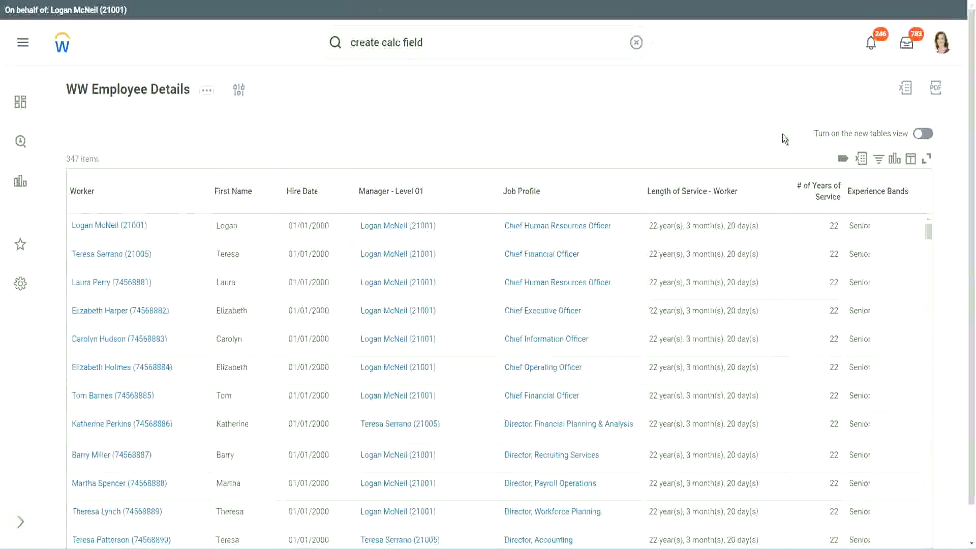
- Confirm a worker with 22 years of service shows Senior in Experience Bands
scroll(793, 147, down, 1)
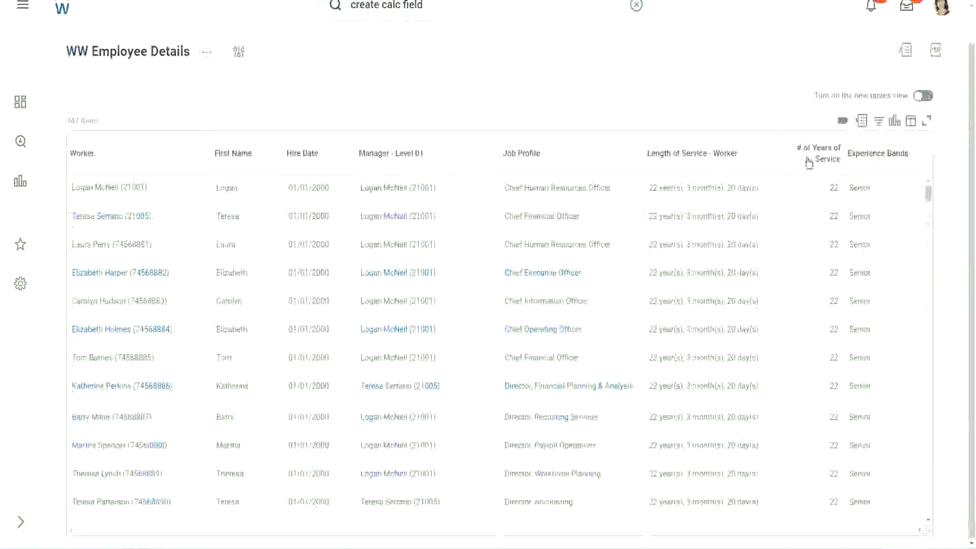
double_click(833, 189)
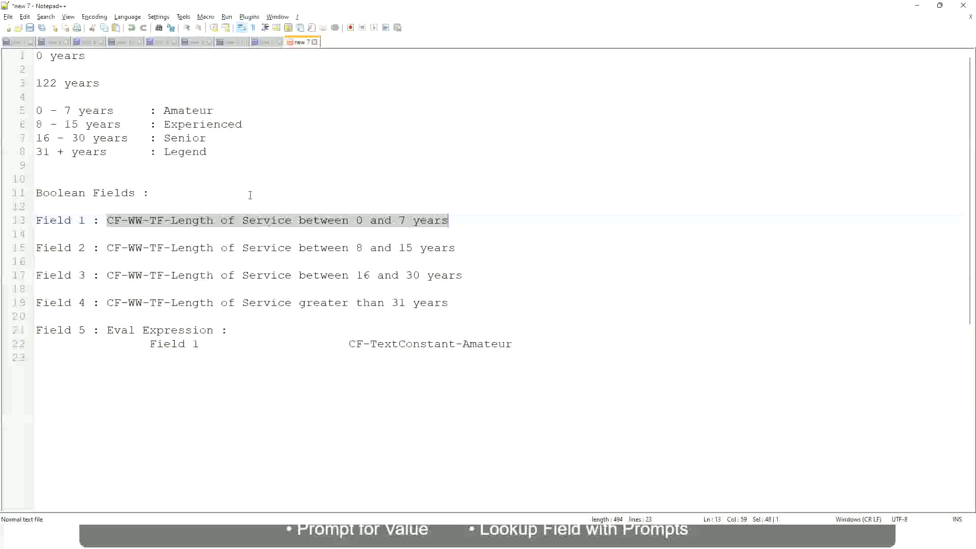
click(162, 138)
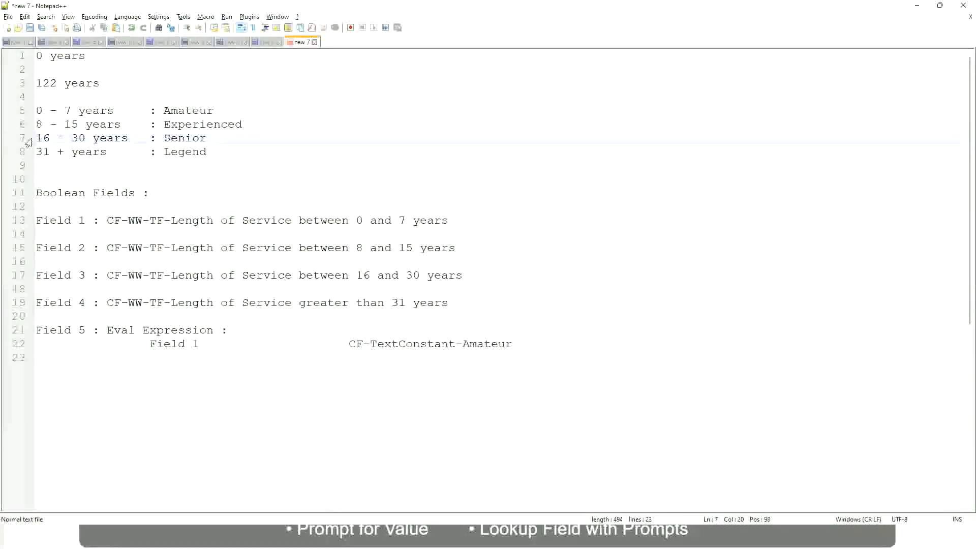
drag(34, 138, 93, 139)
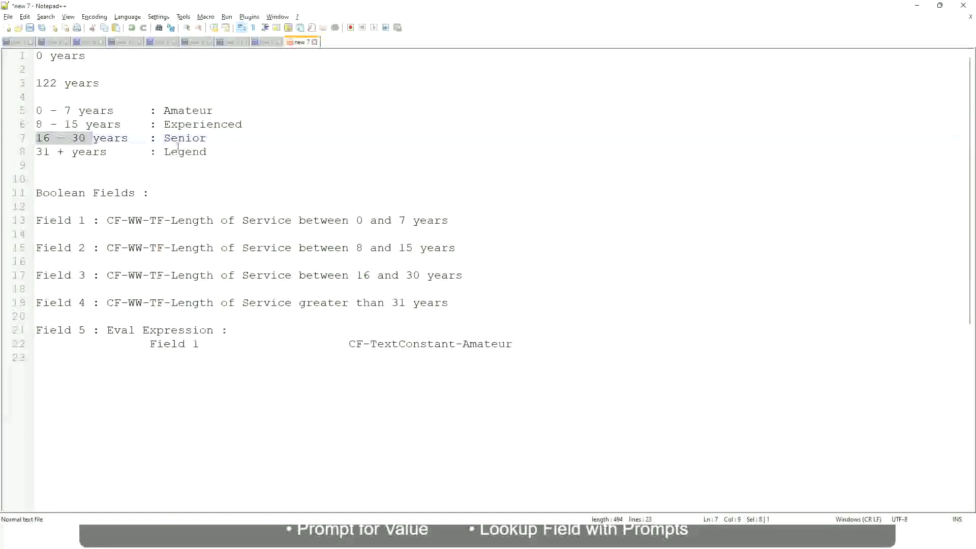
double_click(180, 139)
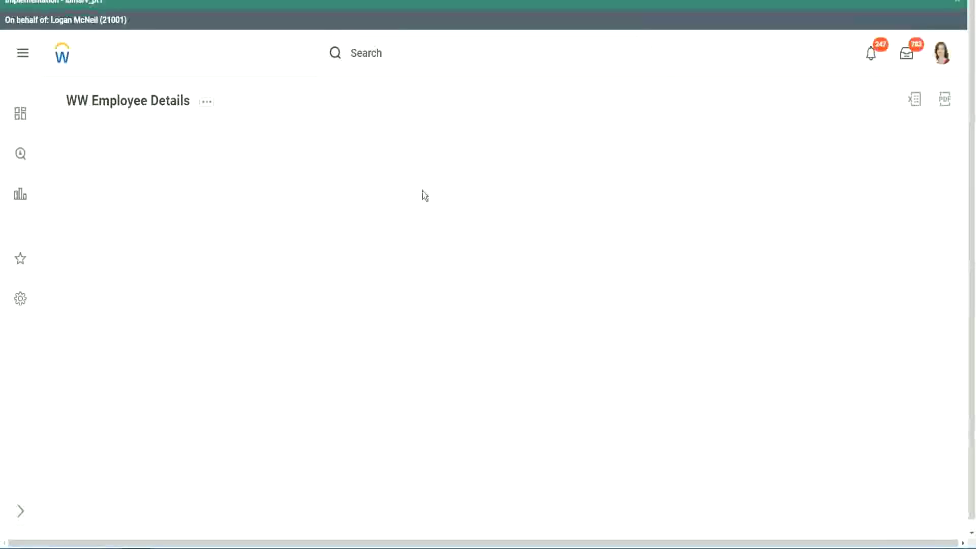
- Scroll through the 347 report rows to check the Experience Bands values
scroll(839, 304, down, 3)
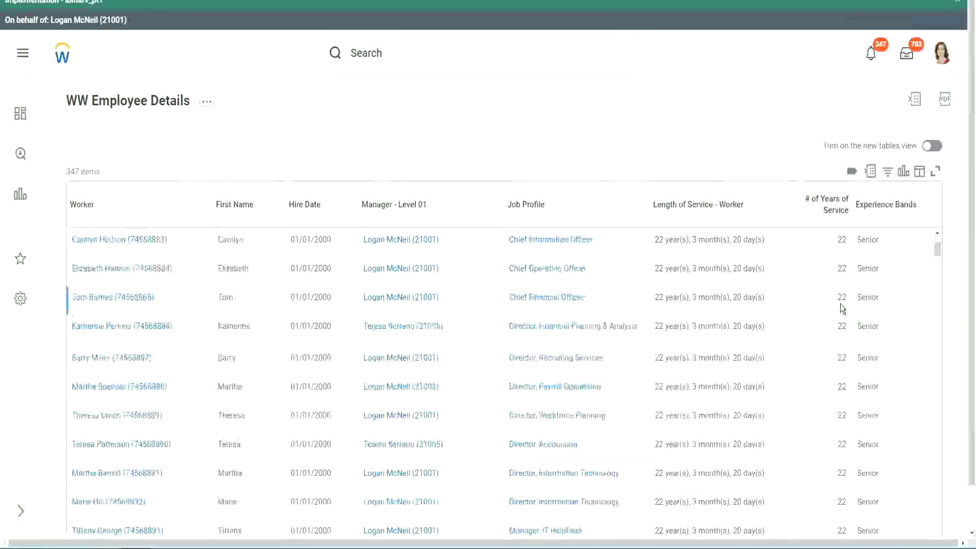
scroll(848, 305, down, 5)
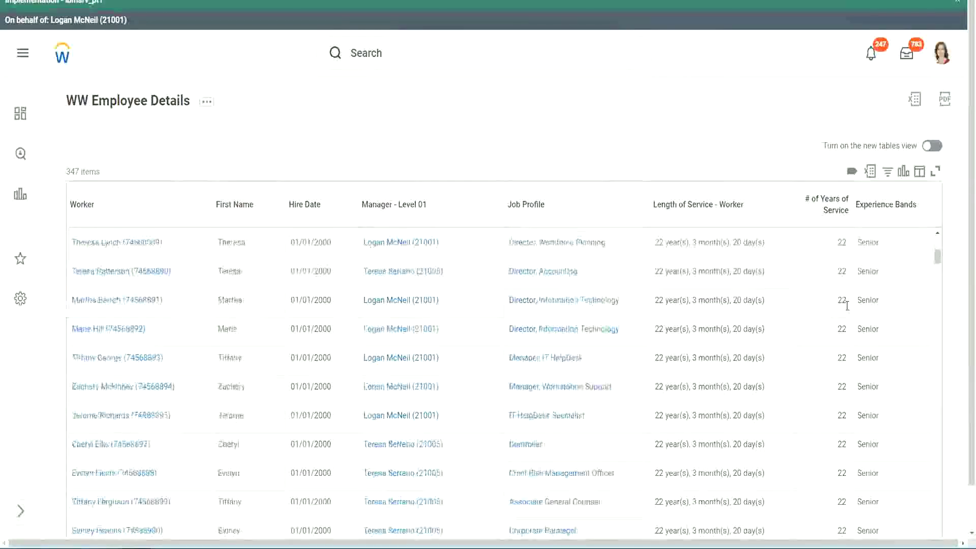
scroll(850, 337, down, 5)
scroll(850, 336, down, 2)
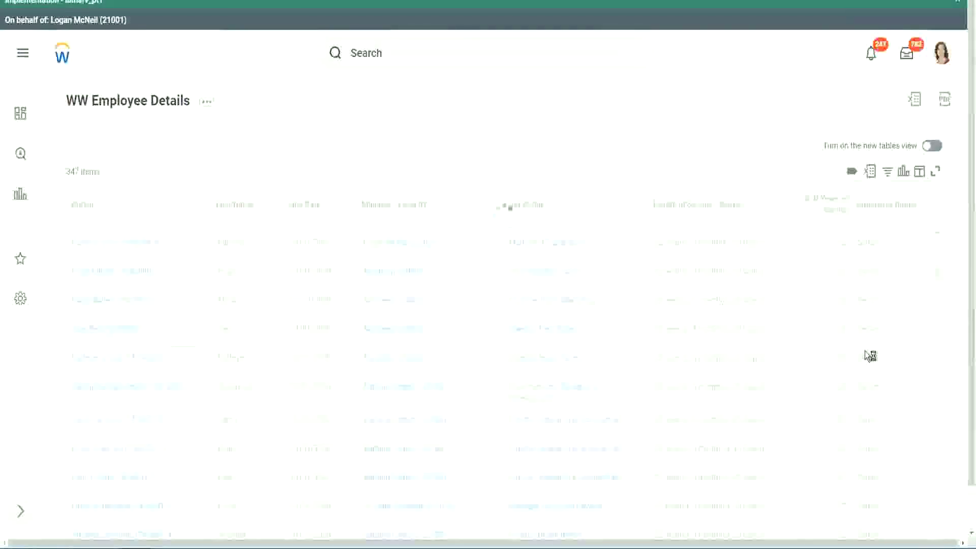
scroll(865, 350, down, 1)
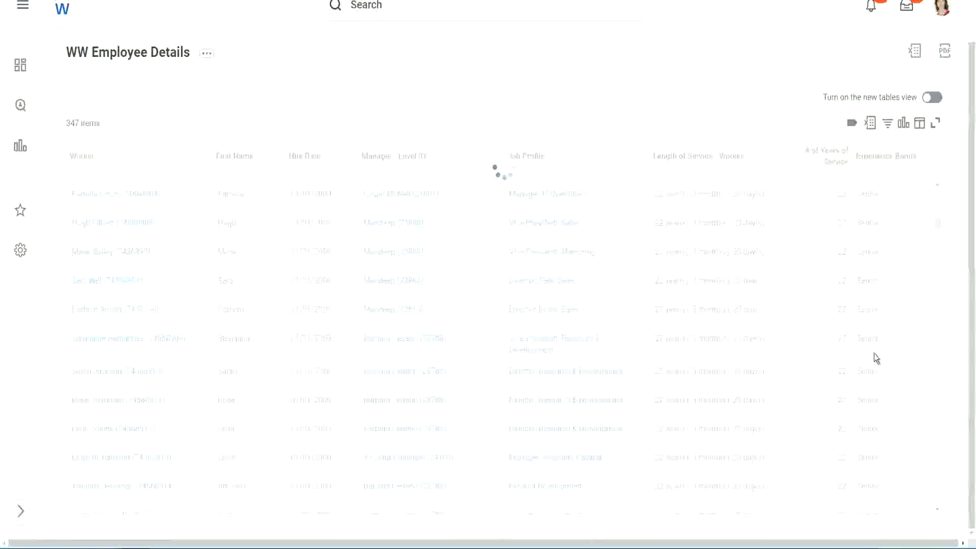
scroll(904, 287, down, 6)
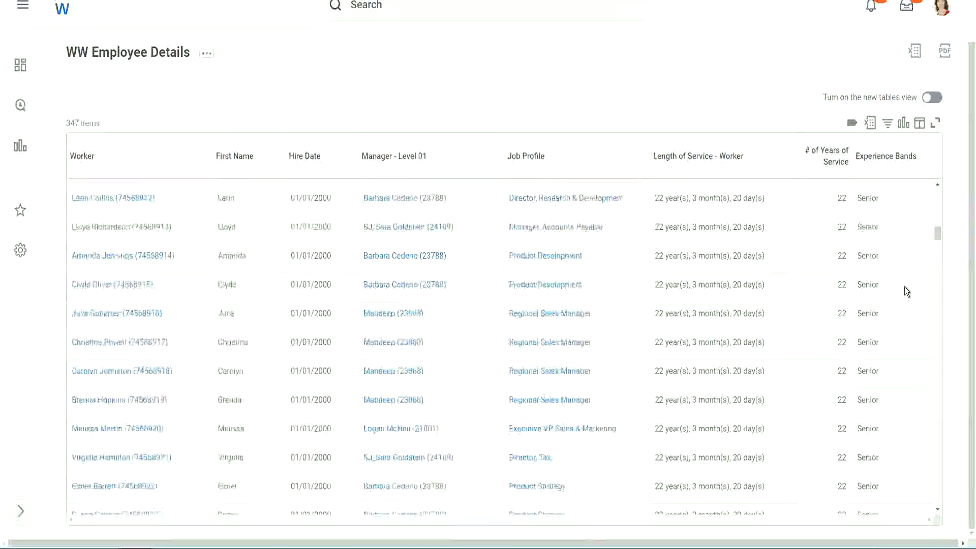
scroll(904, 286, down, 5)
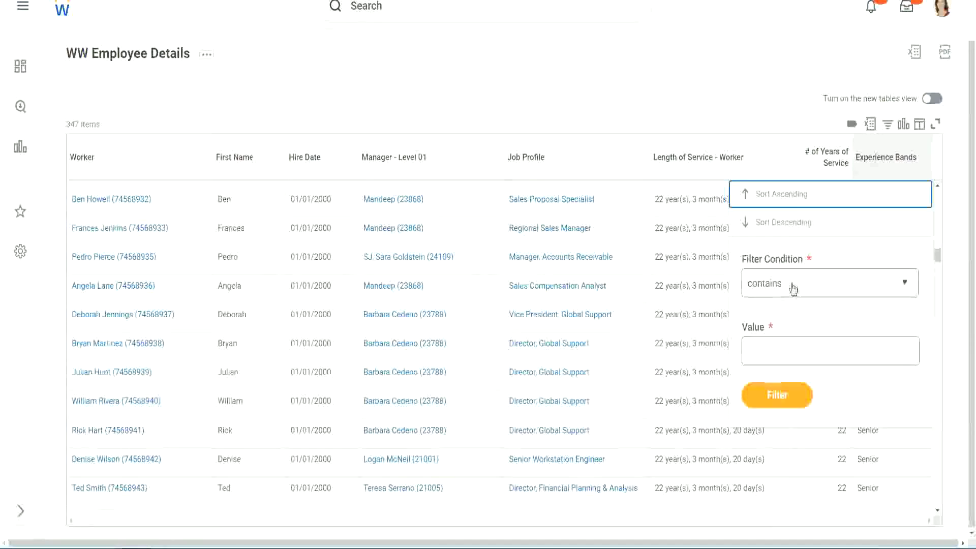
- Filter Experience Bands to contain 'Amate' (Amateur), leaving 0 of 347 items
click(774, 343)
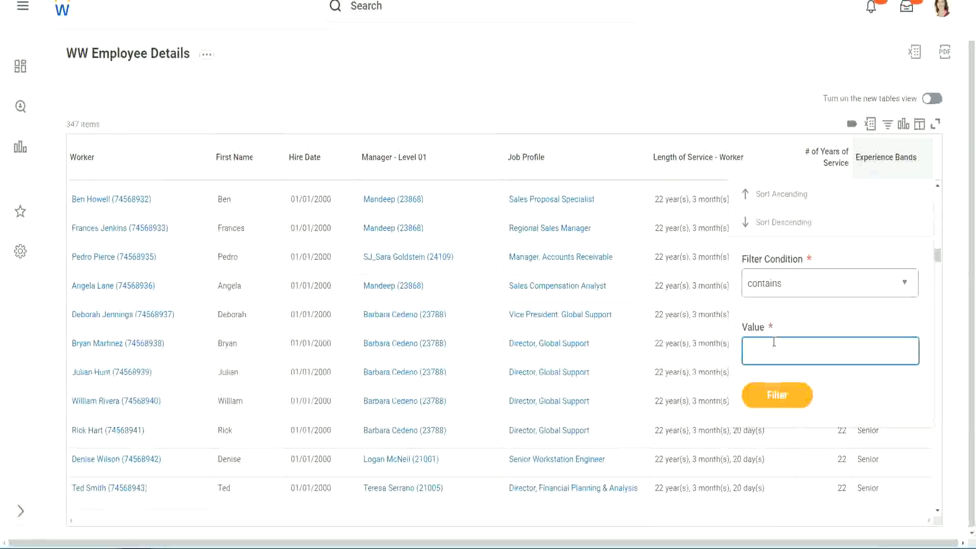
text(Amateur)
click(769, 397)
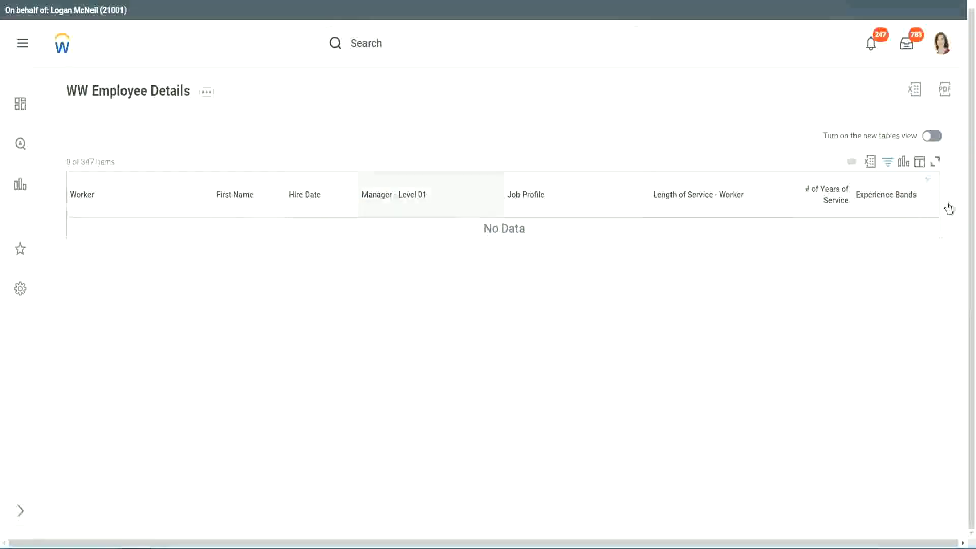
- Change the Experience Bands filter value from Amateur to Legend
click(883, 199)
click(813, 334)
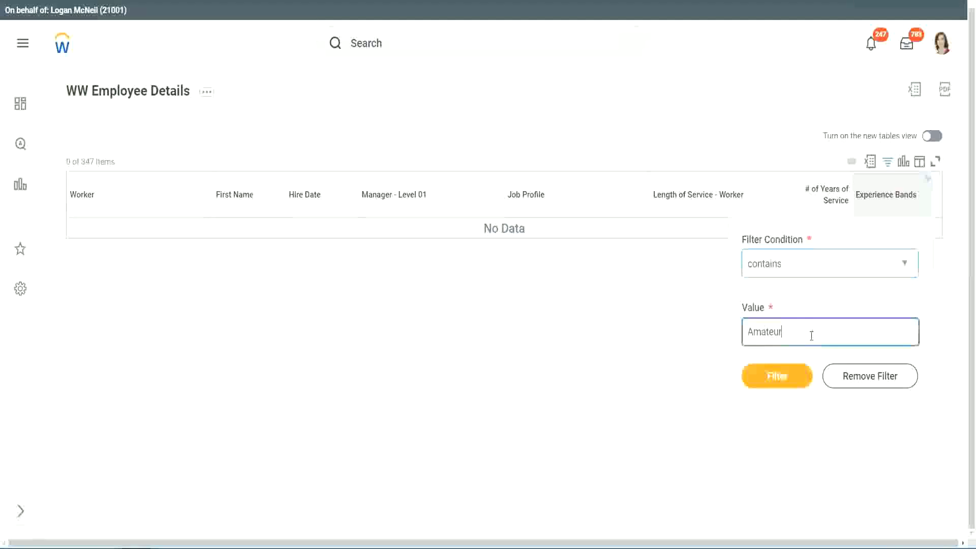
key(ctrl+a)
text(Legend)
click(780, 376)
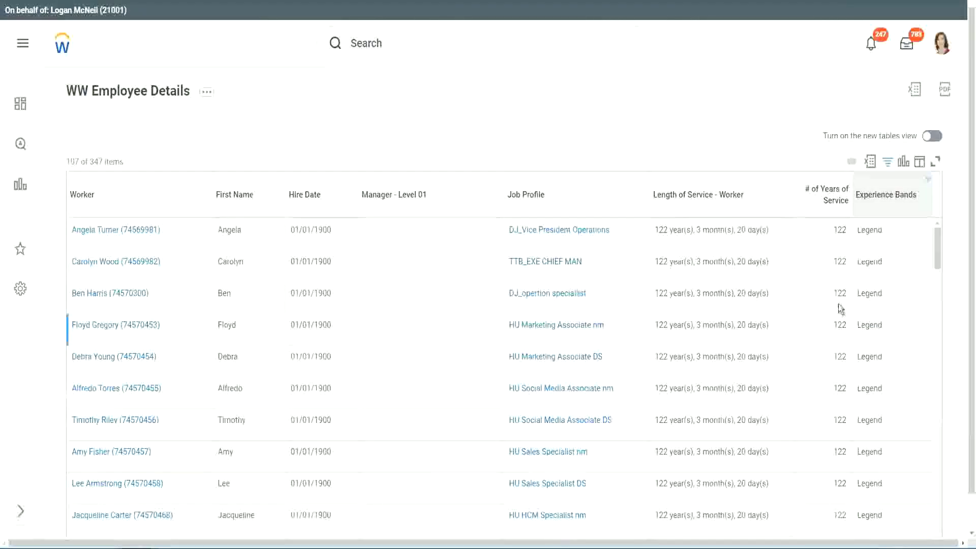
- Review the 107 Legend workers' 01/01/1900 hire dates and 102–122 years of service
scroll(838, 303, down, 10)
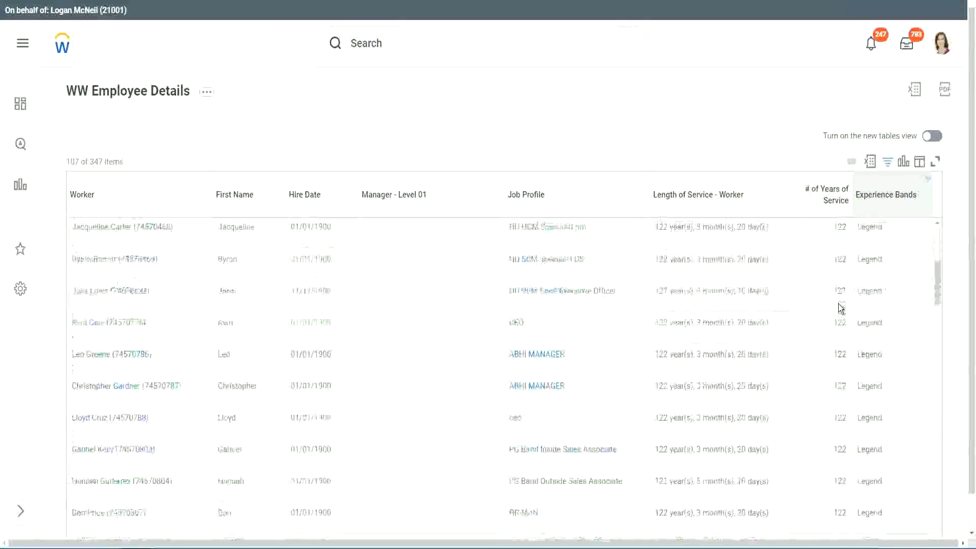
scroll(838, 304, down, 3)
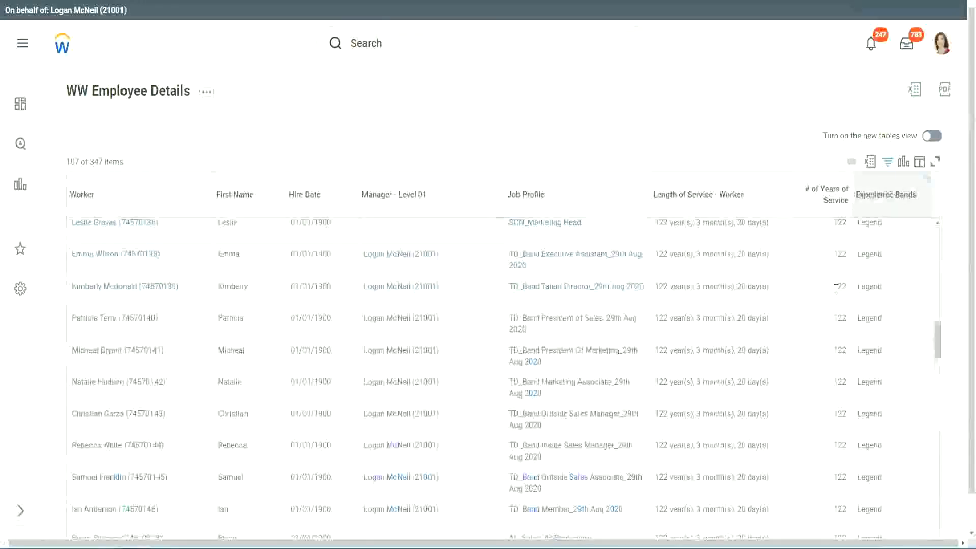
scroll(836, 289, down, 15)
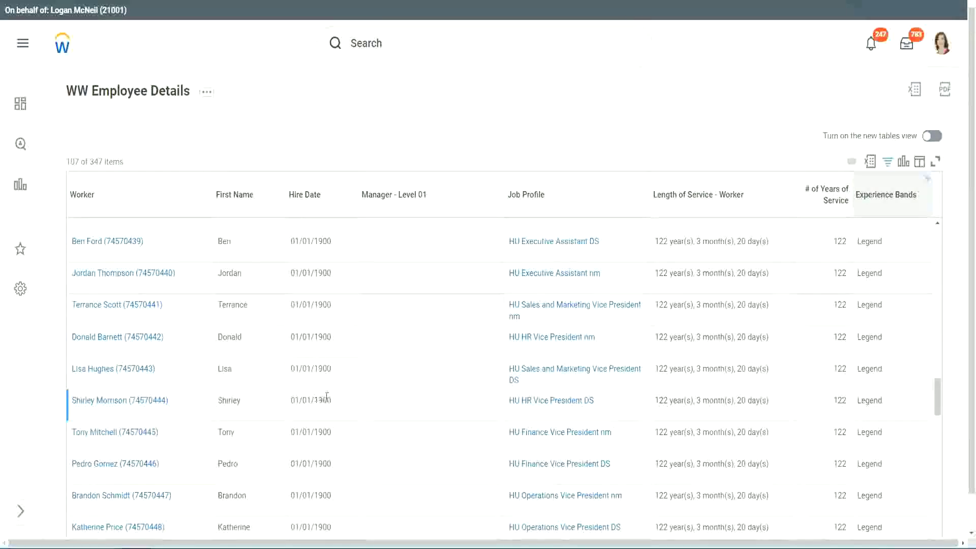
double_click(321, 400)
scroll(831, 382, down, 5)
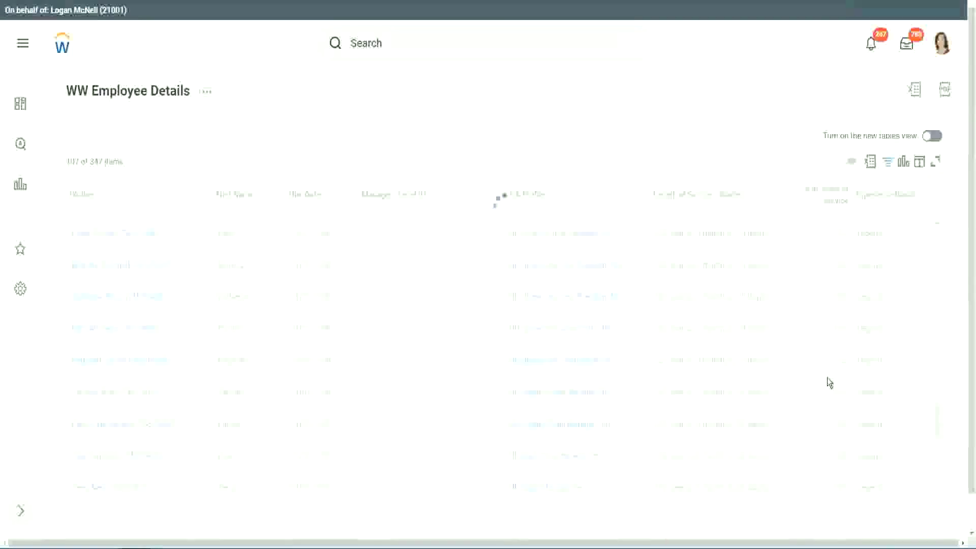
scroll(828, 377, down, 15)
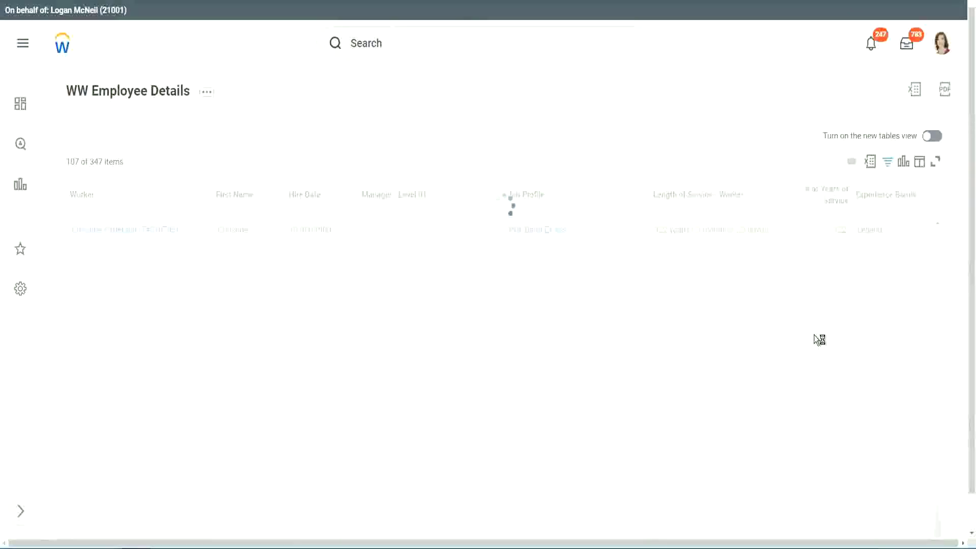
scroll(814, 335, down, 5)
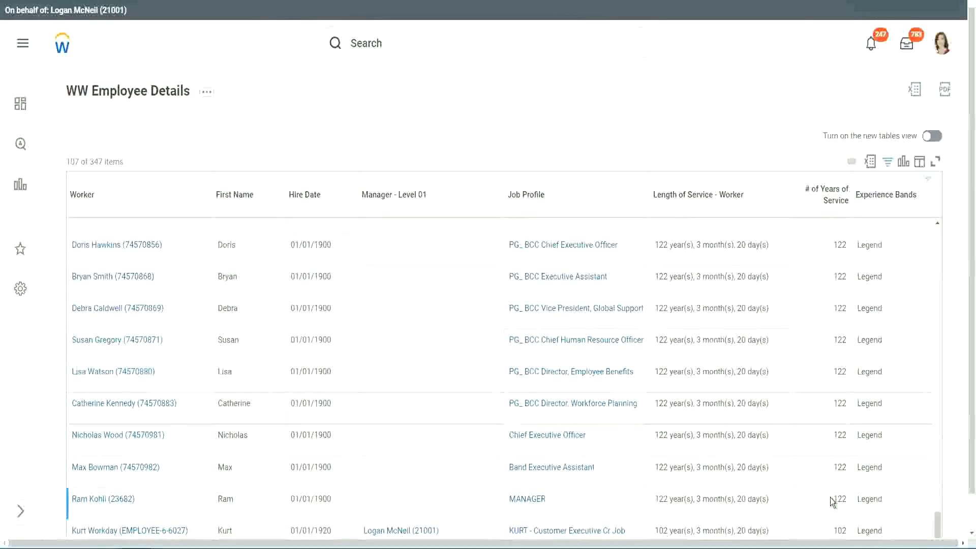
double_click(840, 529)
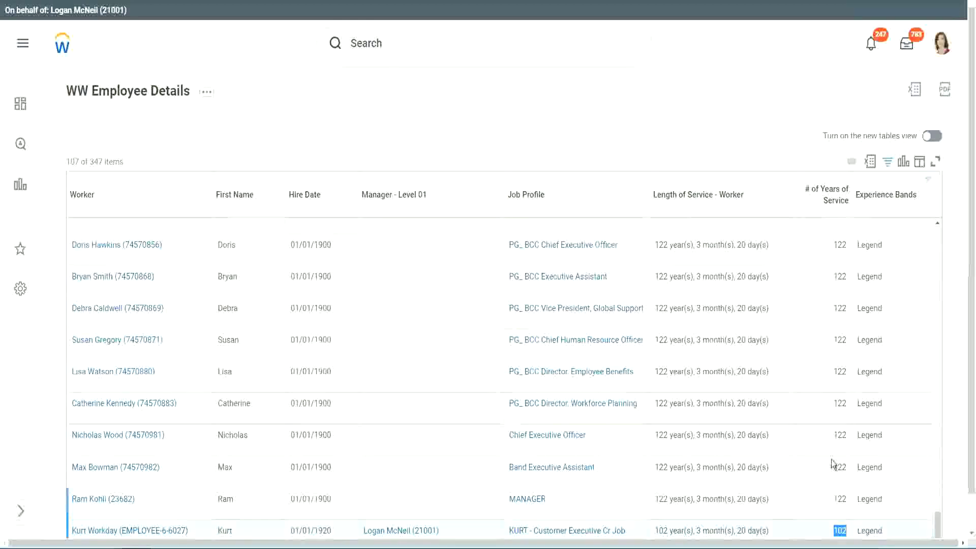
drag(850, 436, 838, 436)
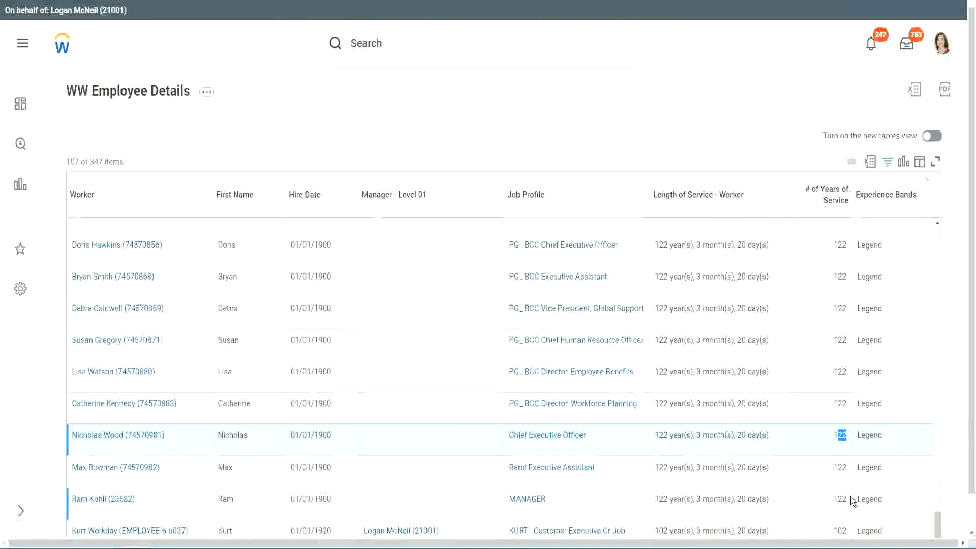
click(819, 405)
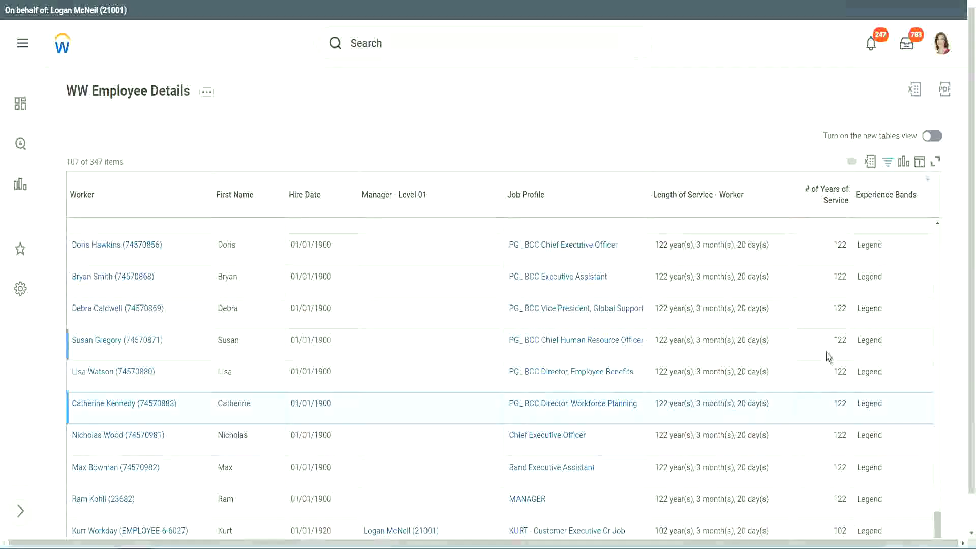
click(821, 289)
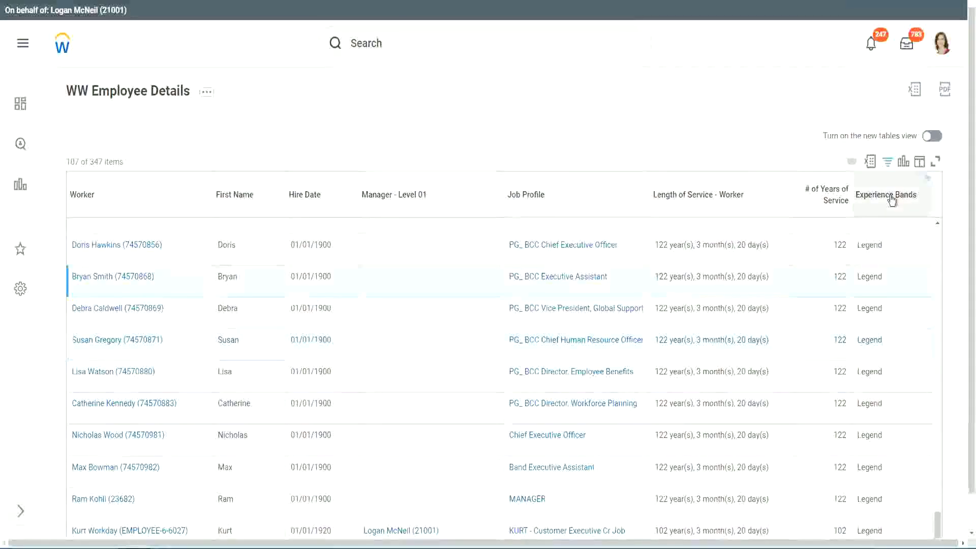
- Filter Experience Bands to Experienced and compare against the 8–15 years definition in the notes
click(770, 386)
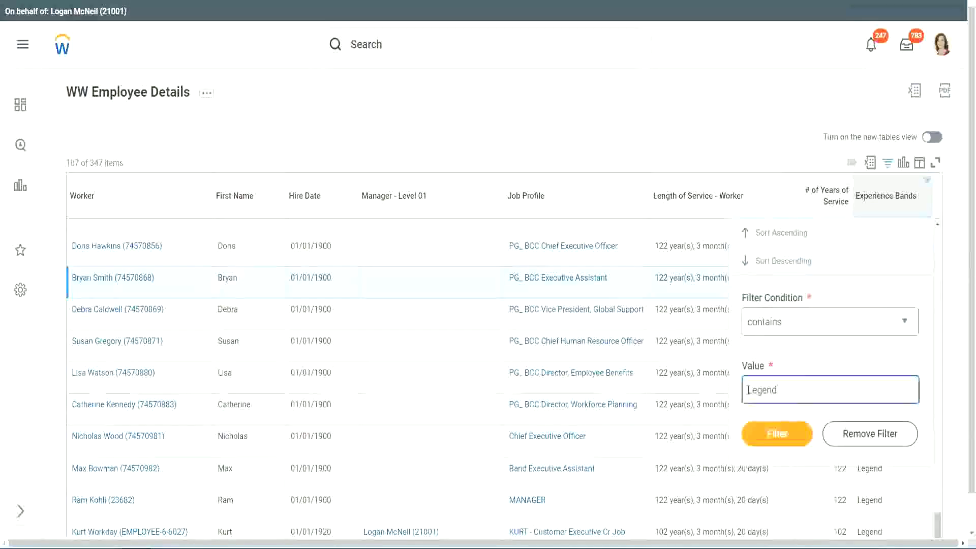
double_click(771, 379)
text(Exp)
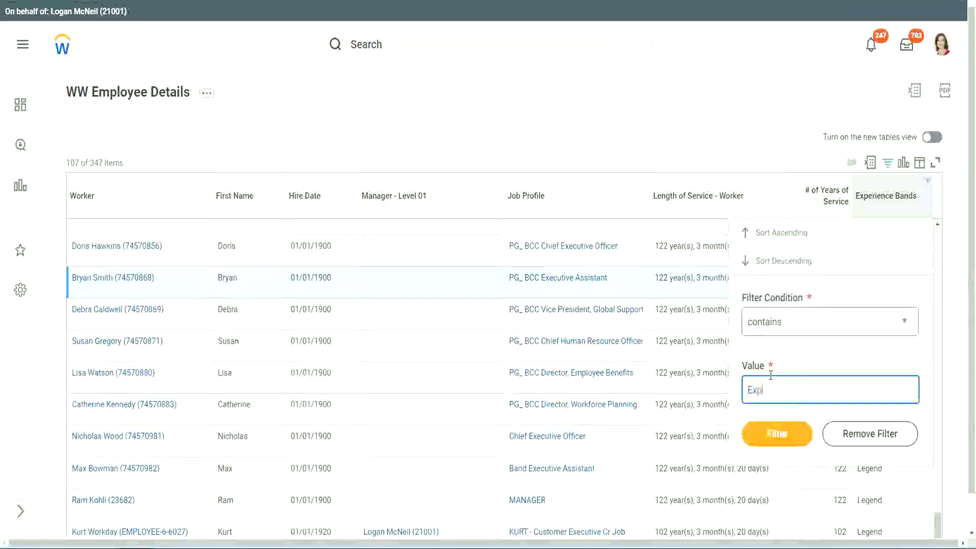
text(erienced)
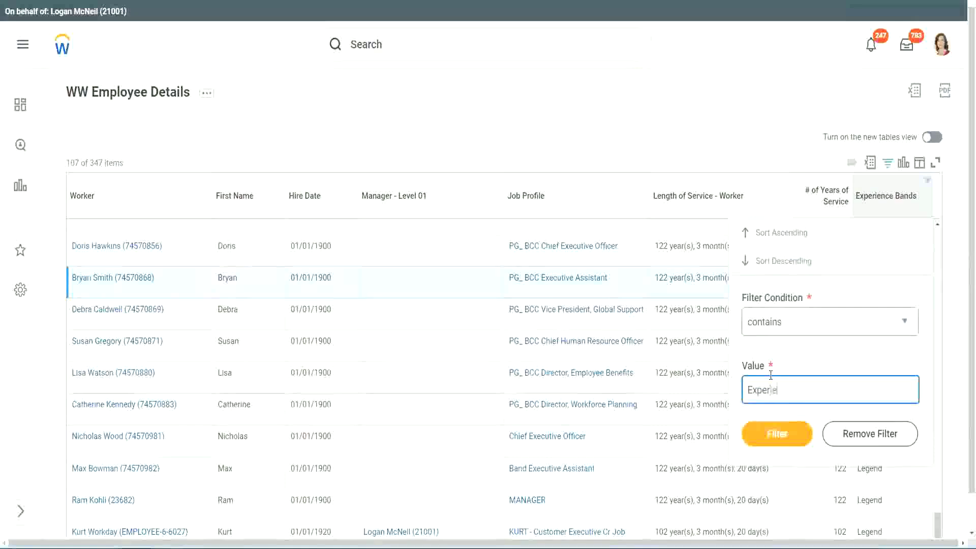
click(783, 436)
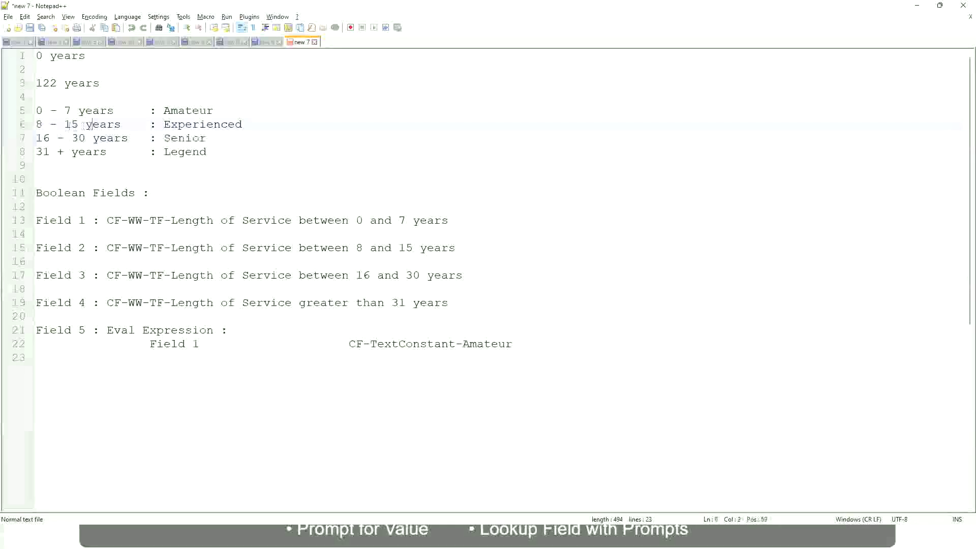
drag(47, 123, 85, 124)
click(113, 125)
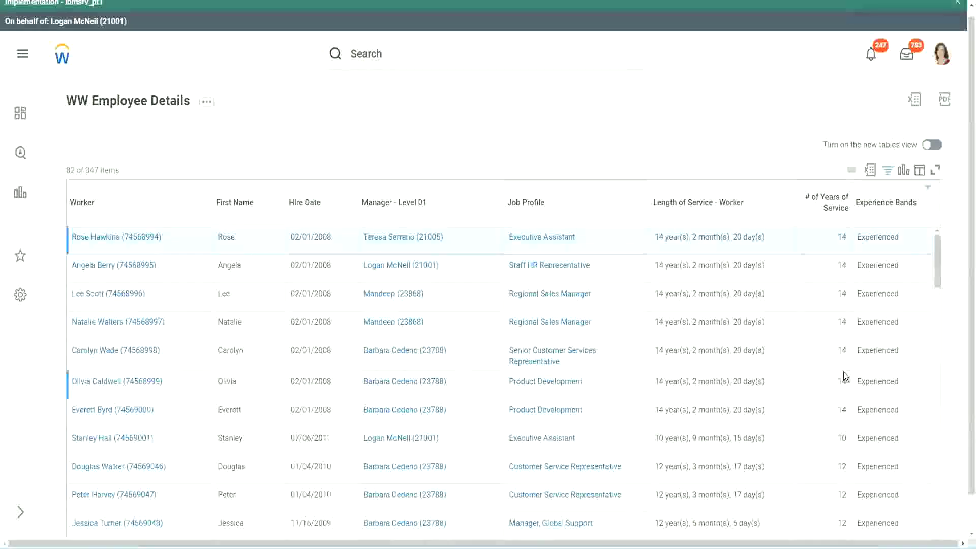
- Review the 82 Experienced-band rows, confirming each shows 10 to 14 years of service
scroll(844, 374, down, 5)
drag(832, 268, 856, 276)
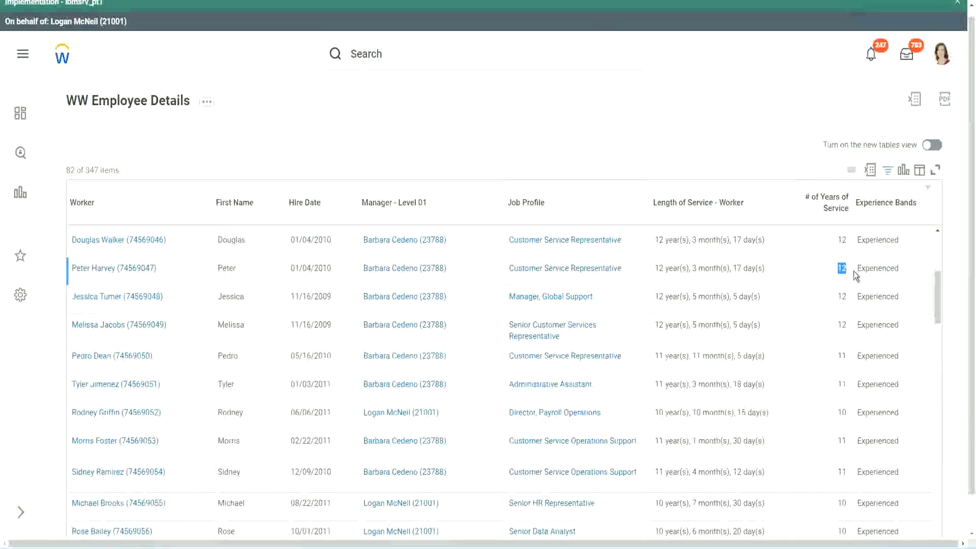
double_click(867, 268)
scroll(842, 402, down, 2)
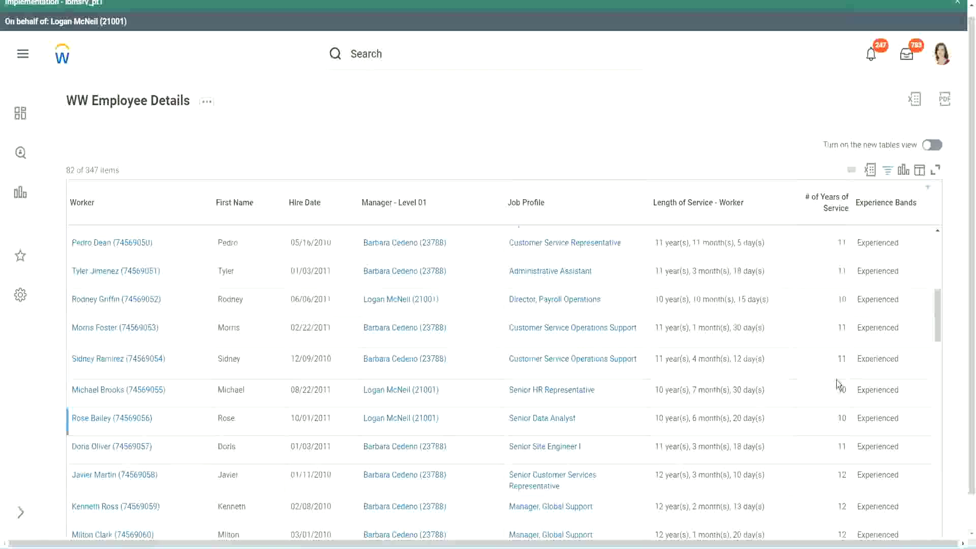
click(839, 359)
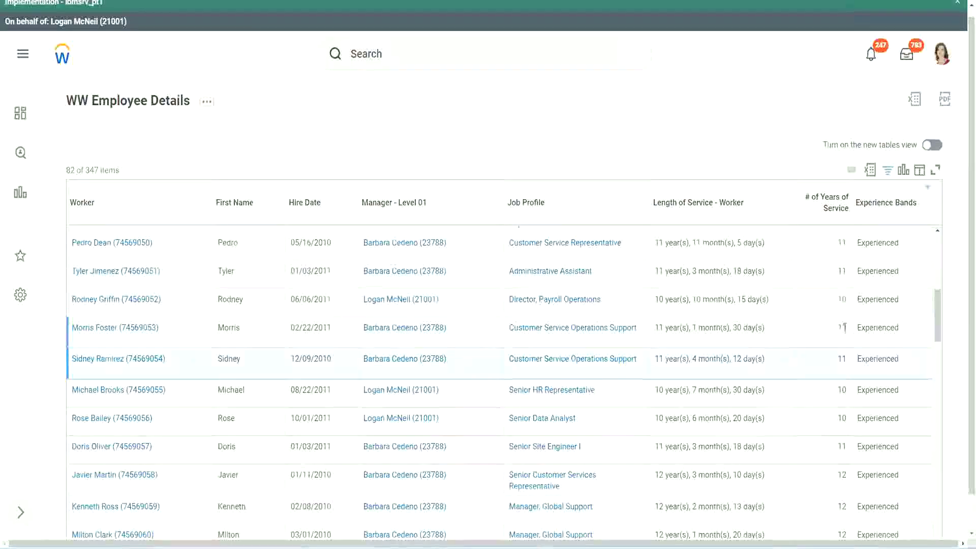
click(890, 326)
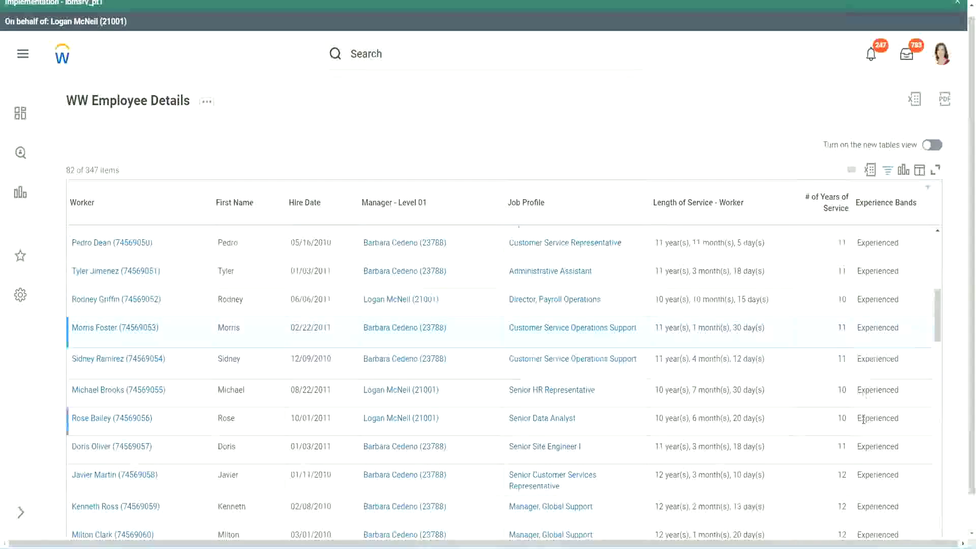
scroll(864, 420, down, 5)
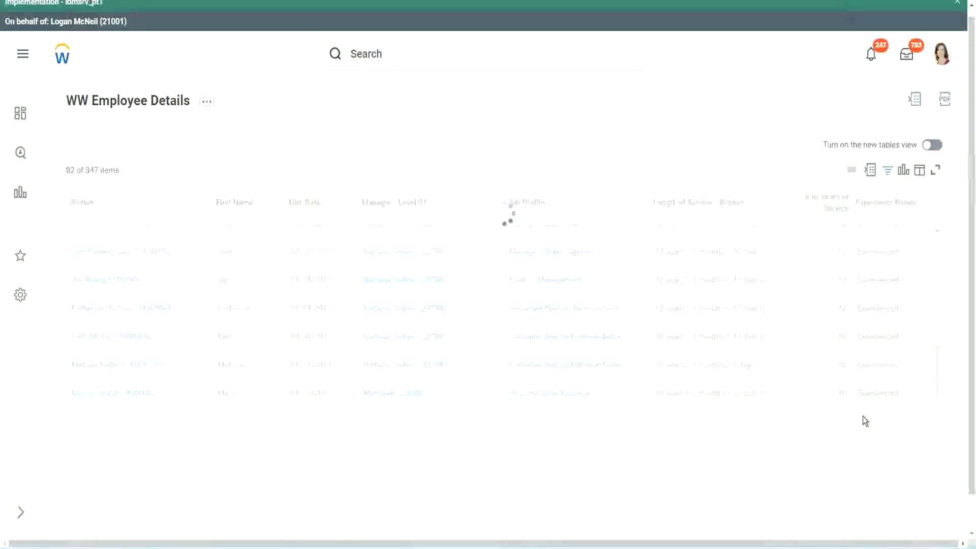